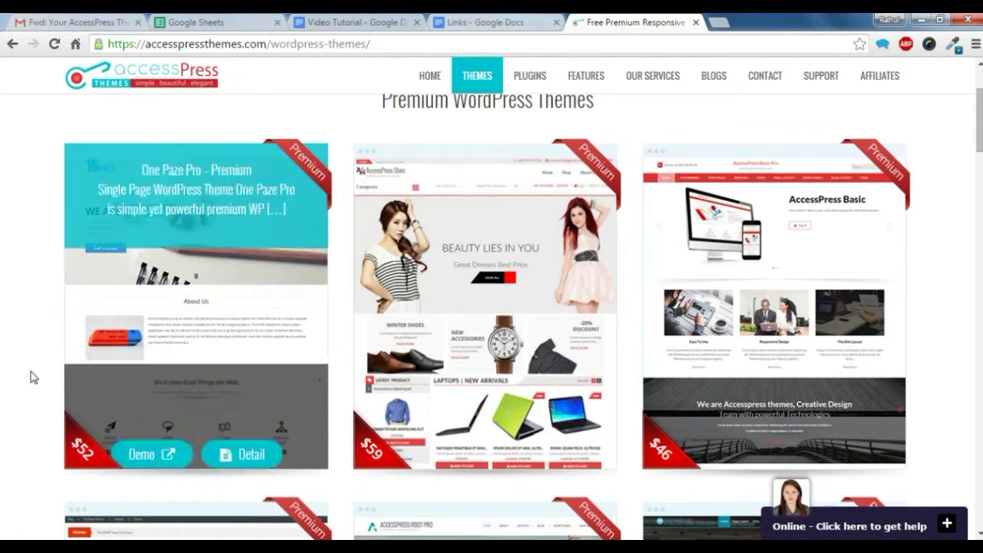
# Open the One Paze Pro detail page from the Premium WordPress Themes listing in a new browser tab.
pyautogui.scroll(-1, 31, 378)
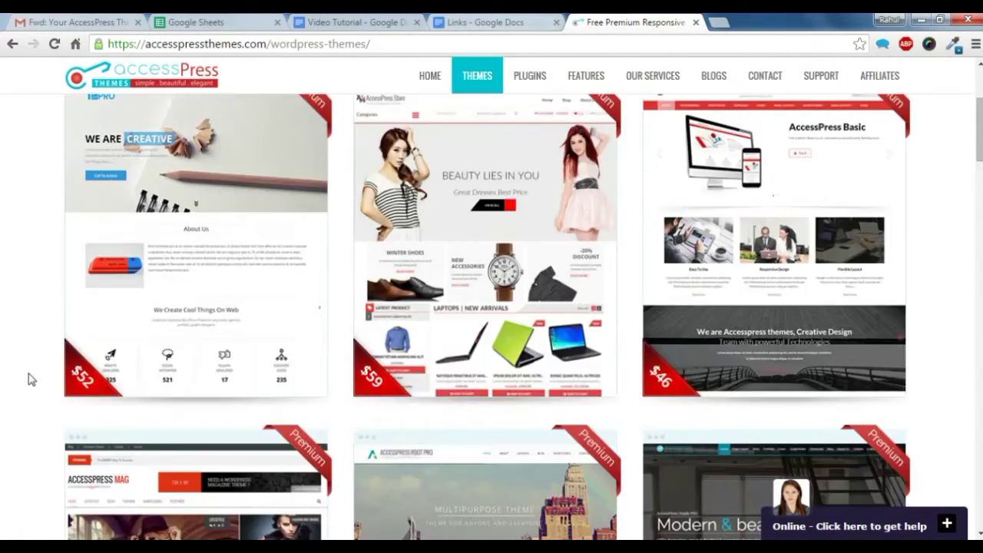
pyautogui.scroll(3, 30, 379)
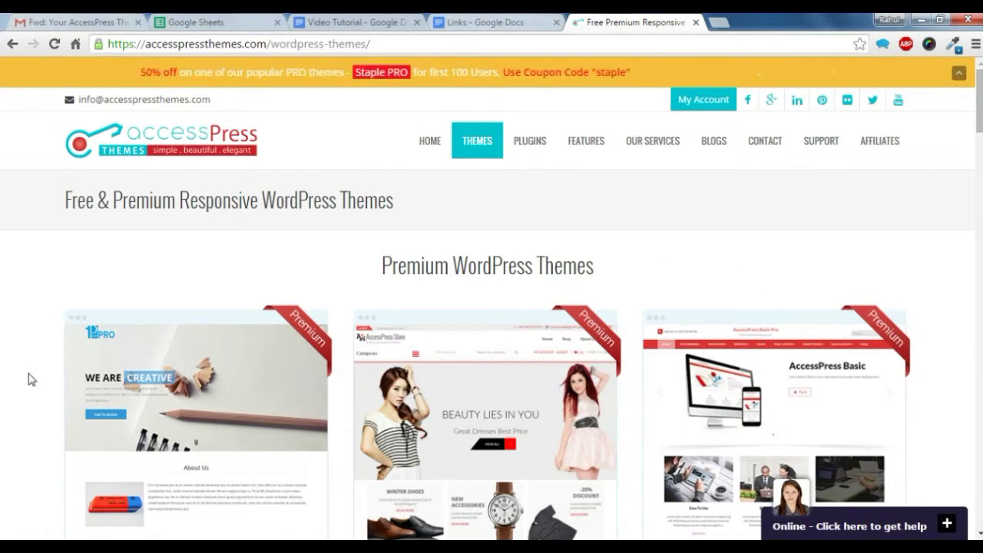
pyautogui.scroll(-2, 31, 381)
pyautogui.moveTo(187, 300)
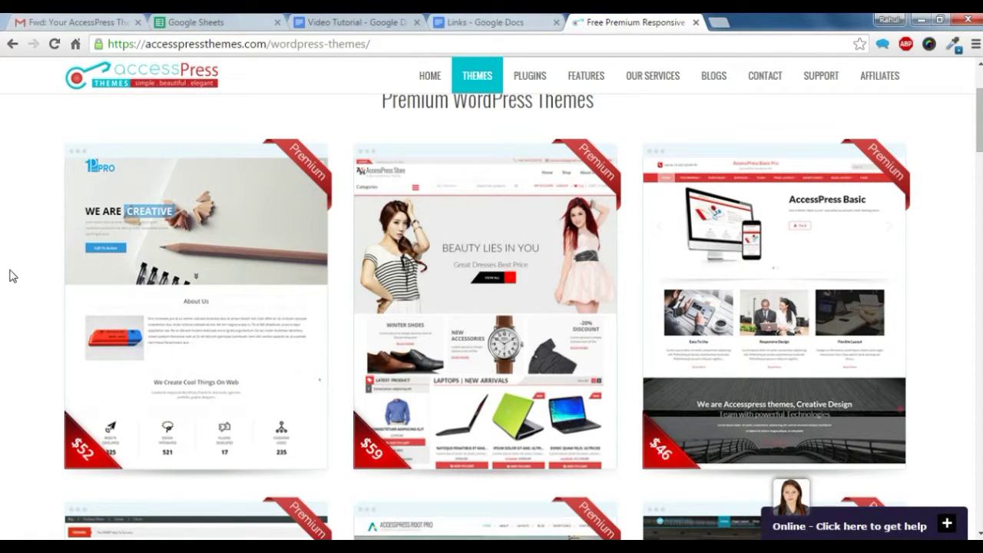
pyautogui.scroll(-2, 26, 299)
pyautogui.scroll(2, 35, 320)
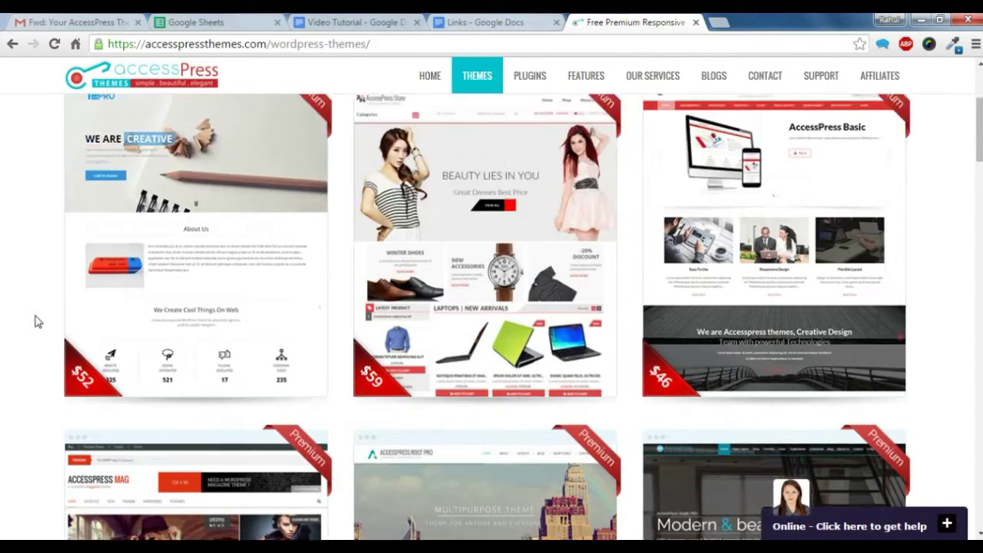
pyautogui.moveTo(261, 411)
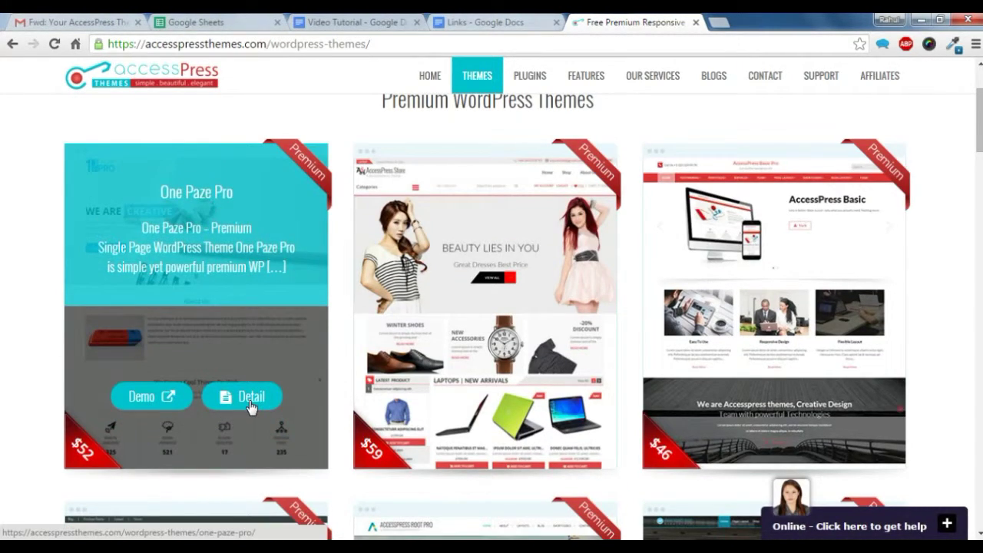
pyautogui.rightClick(250, 406)
pyautogui.click(286, 408)
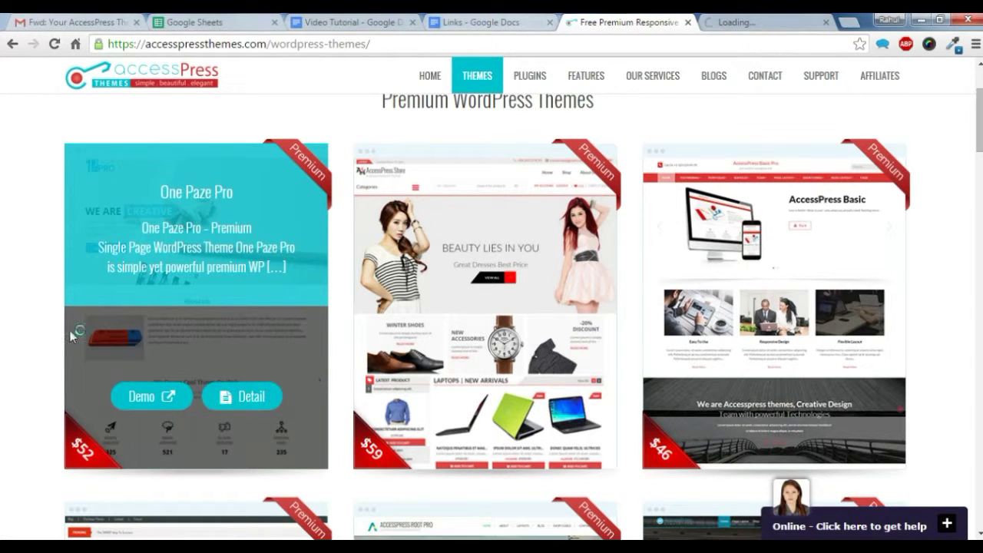
# Browse the remaining premium themes in the listing and switch to the One Paze Pro detail page.
pyautogui.scroll(-2, 70, 335)
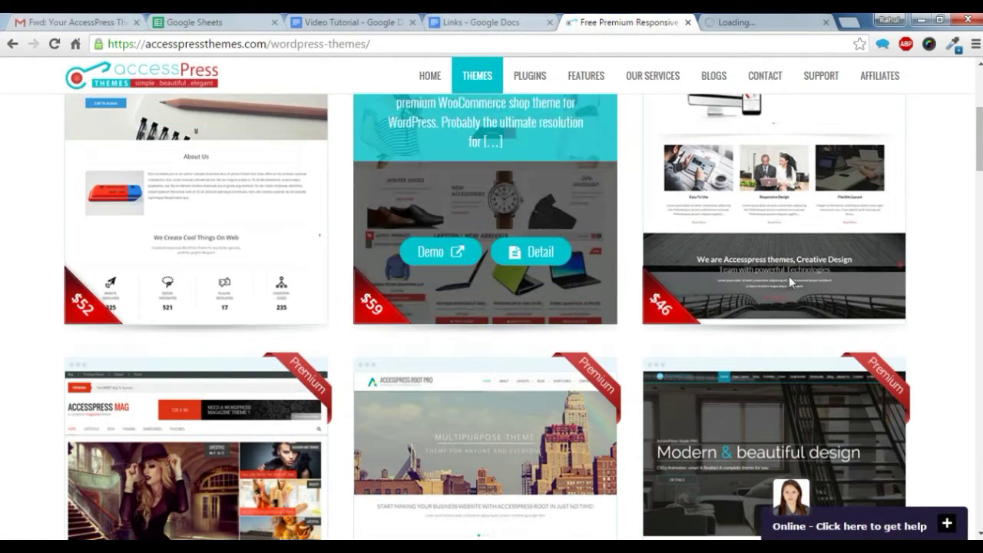
pyautogui.moveTo(836, 284)
pyautogui.scroll(-8, 834, 277)
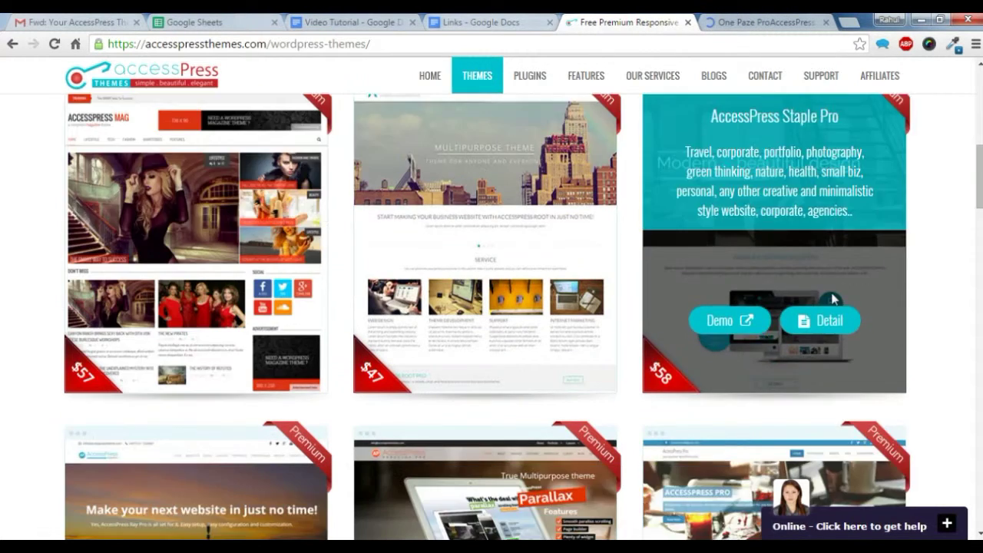
pyautogui.scroll(-1, 16, 324)
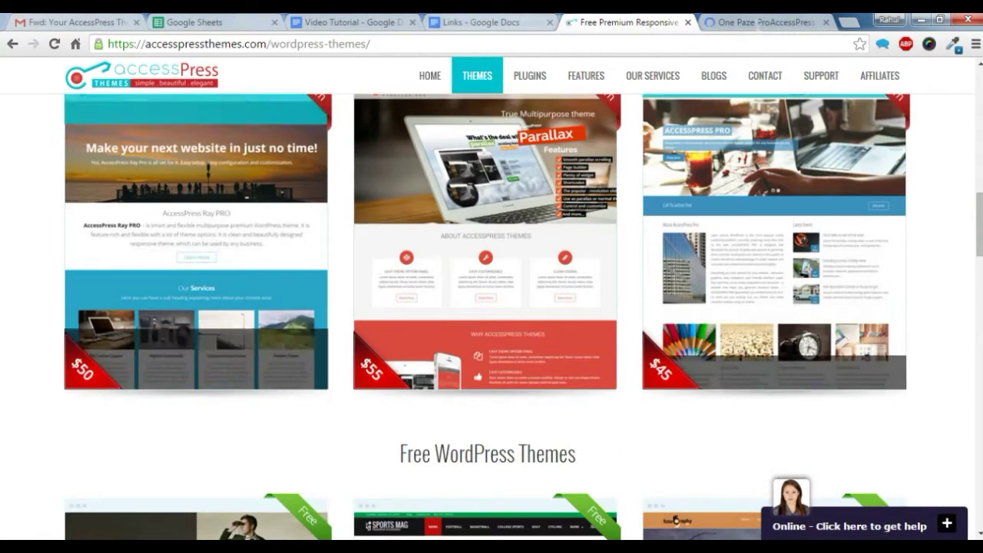
pyautogui.click(764, 24)
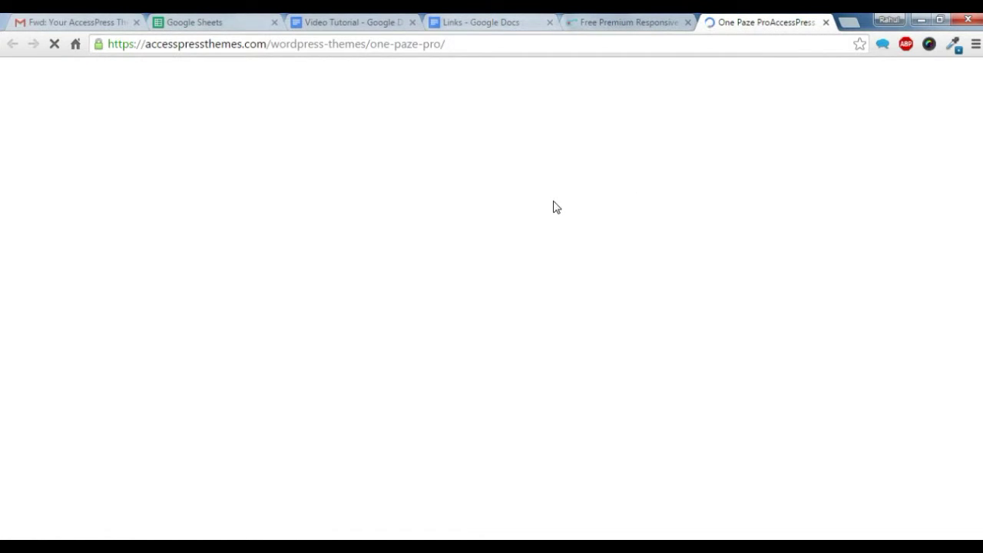
# Open the One Paze Pro live preview and its documentation, each in a new browser tab.
pyautogui.scroll(-3, 560, 222)
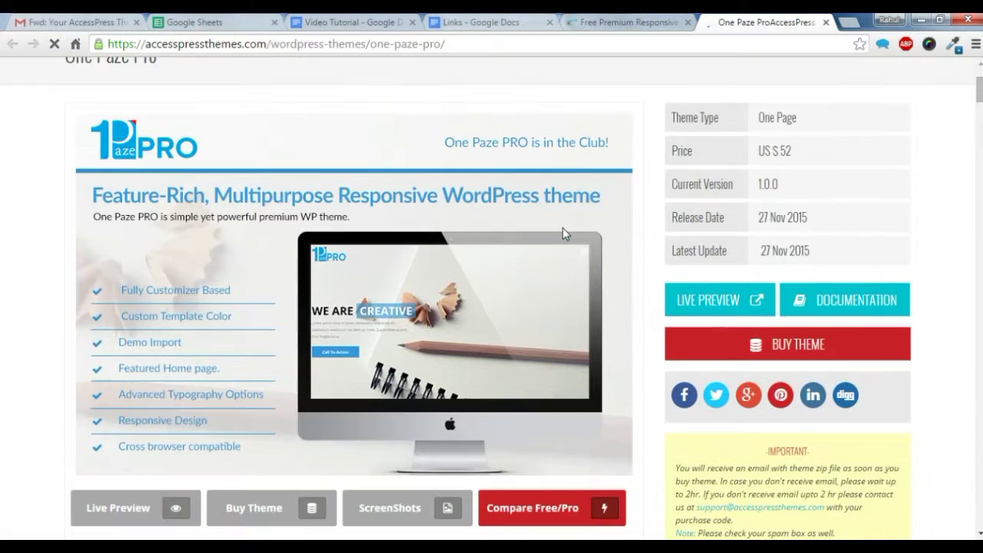
pyautogui.scroll(-1, 565, 234)
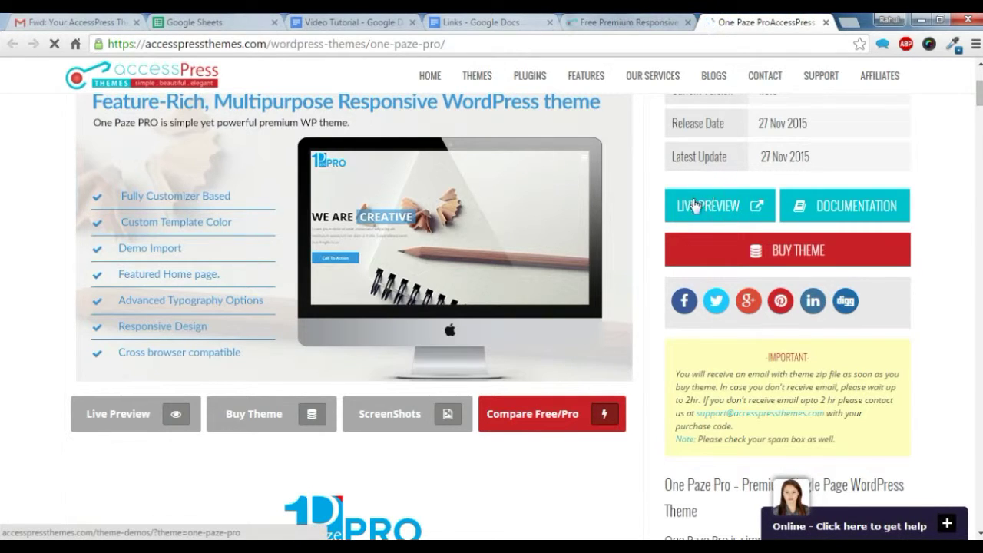
pyautogui.rightClick(720, 207)
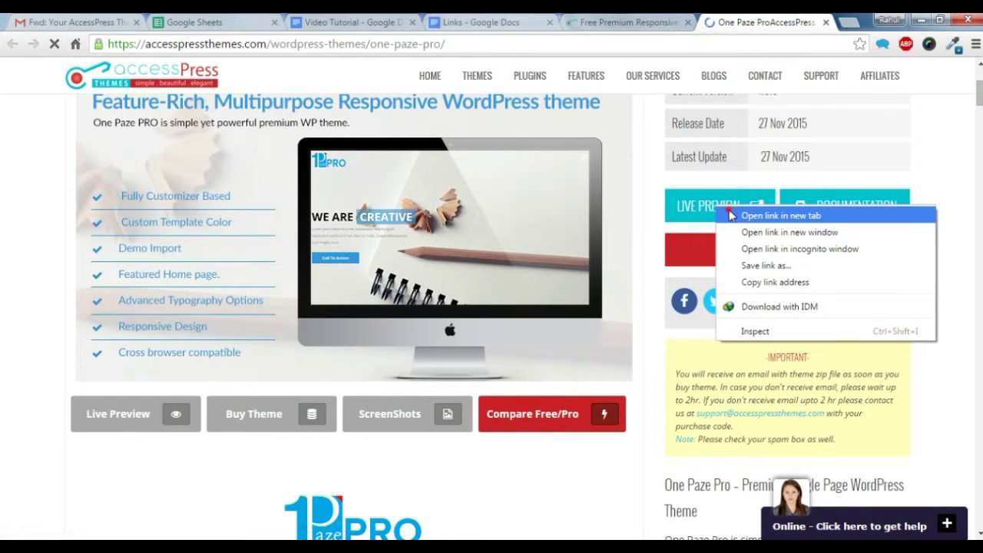
pyautogui.click(733, 214)
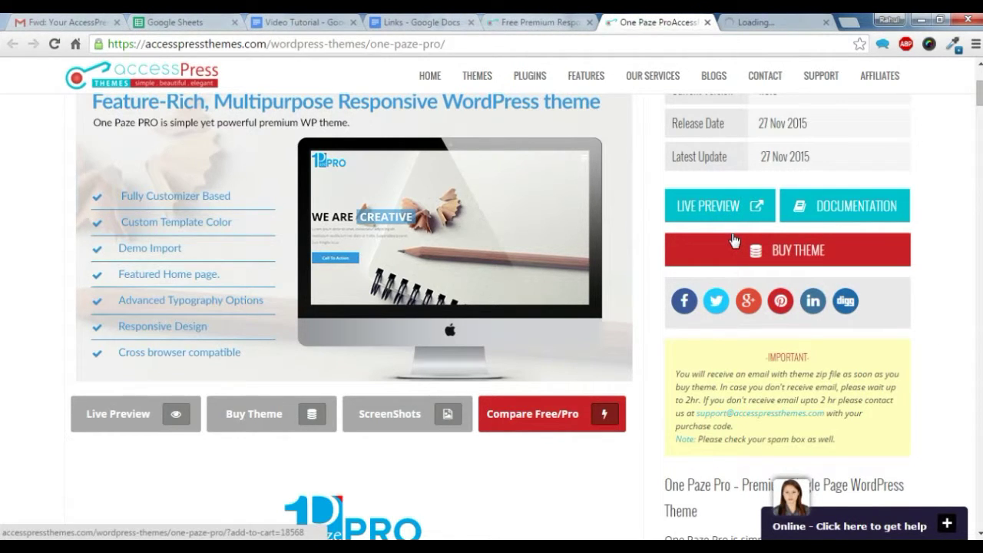
pyautogui.rightClick(812, 206)
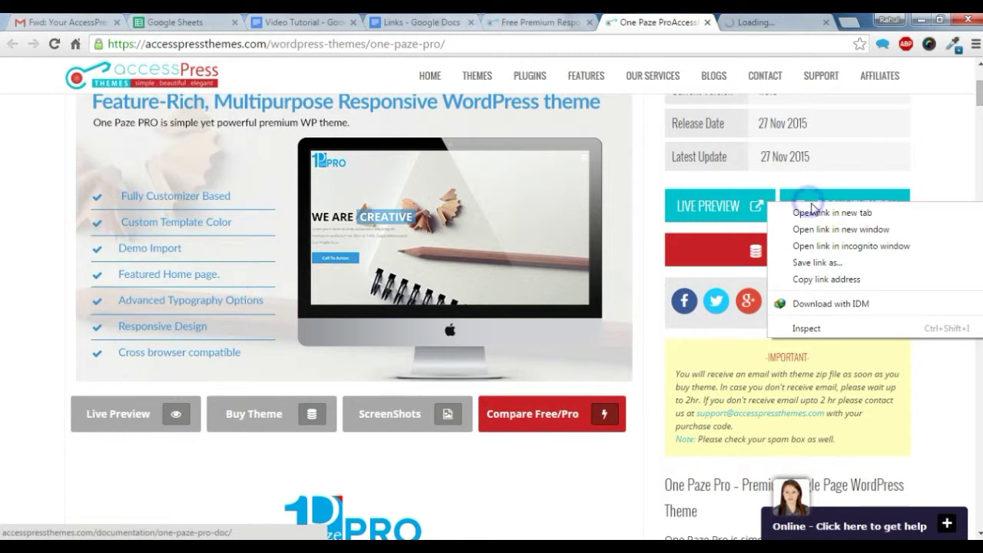
pyautogui.click(816, 213)
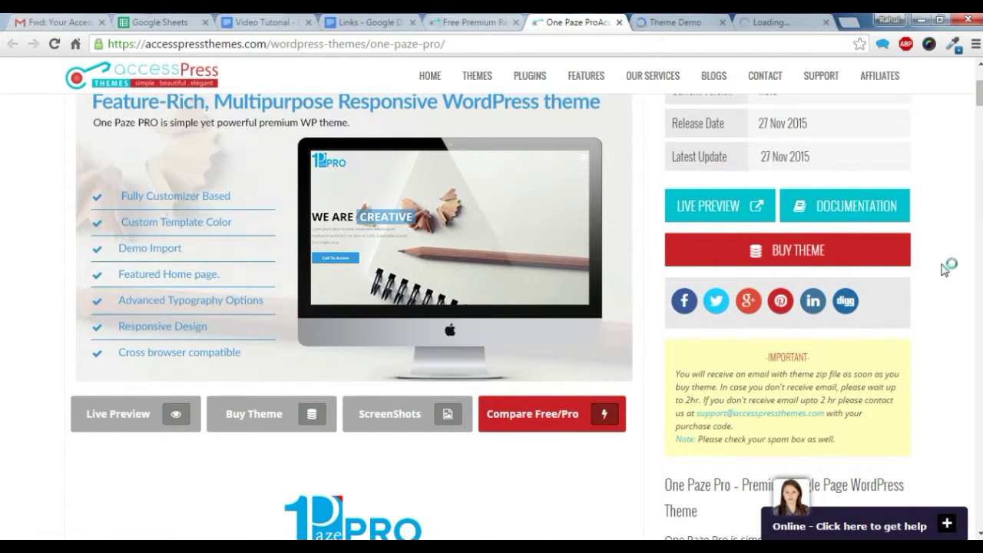
# Buy the One Paze Pro theme from its detail page so it is added to the cart.
pyautogui.scroll(3, 943, 273)
pyautogui.scroll(-2, 942, 278)
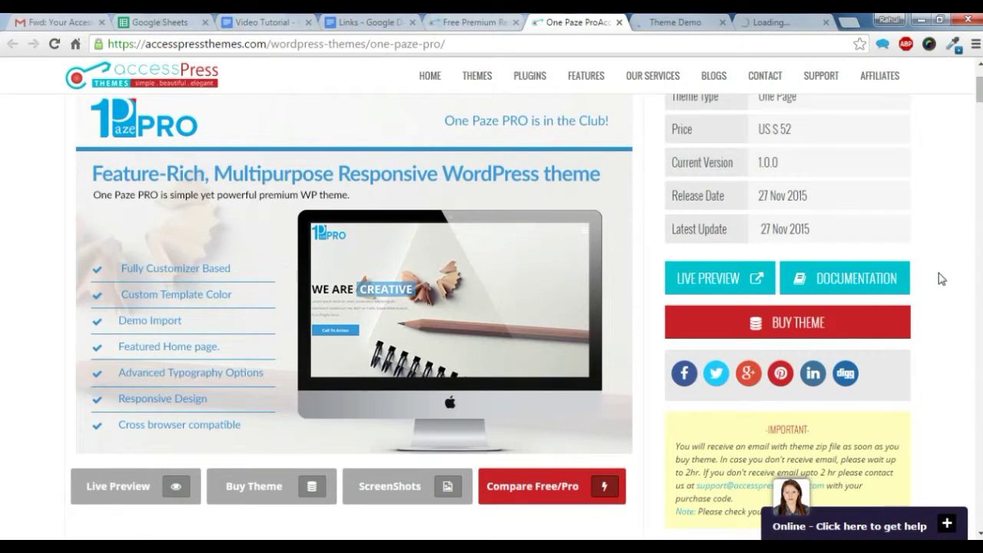
pyautogui.click(789, 328)
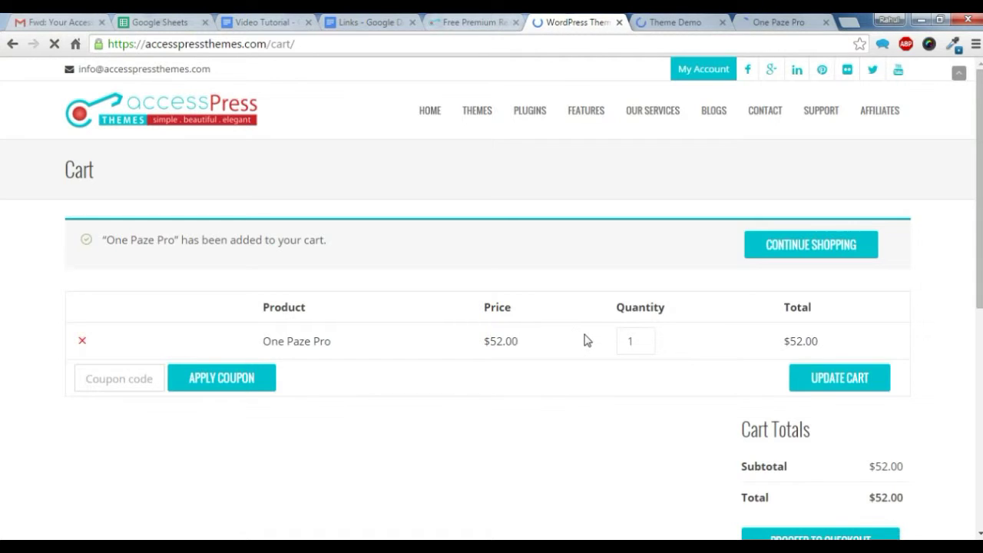
# Review the cart's product row and totals, and proceed to checkout.
pyautogui.scroll(-2, 592, 409)
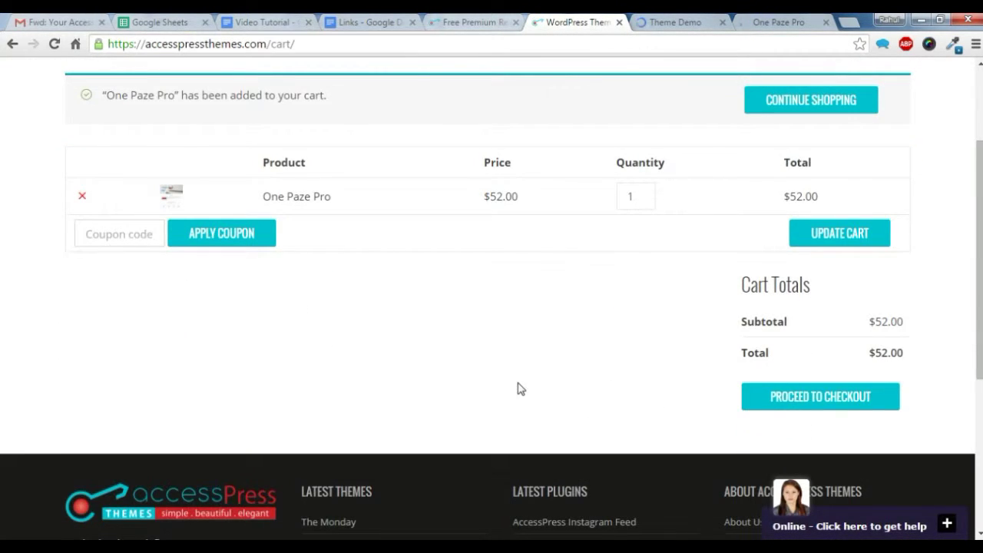
pyautogui.scroll(2, 518, 389)
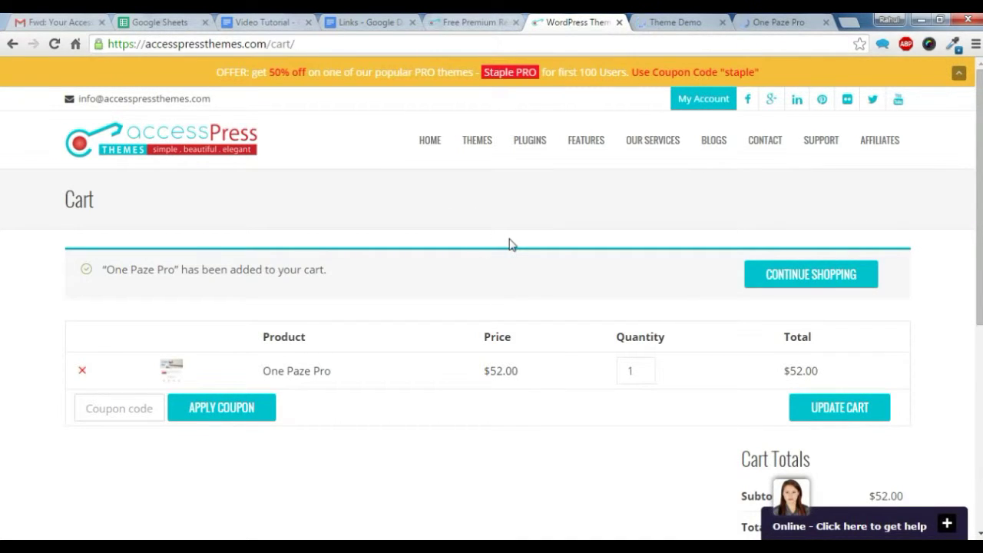
pyautogui.scroll(-3, 511, 251)
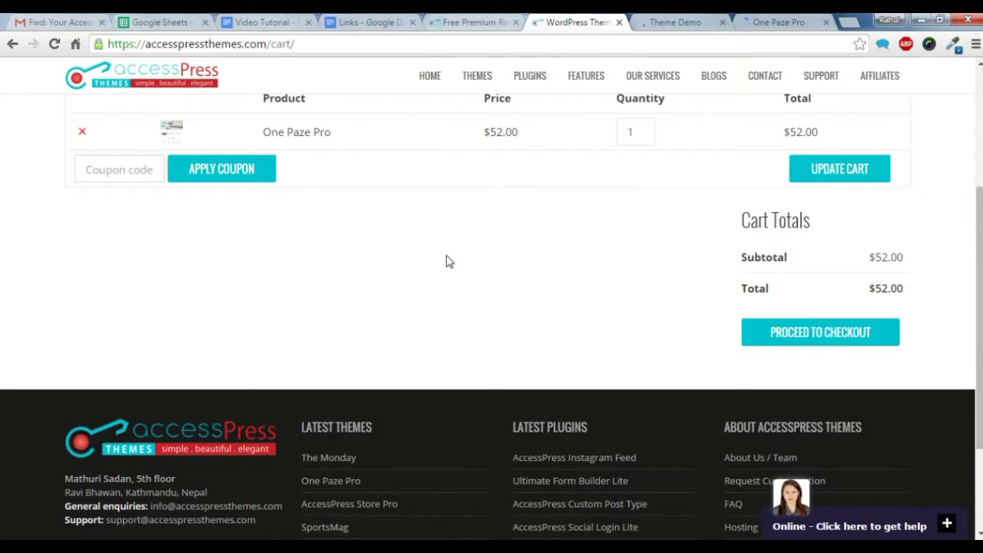
pyautogui.scroll(1, 449, 261)
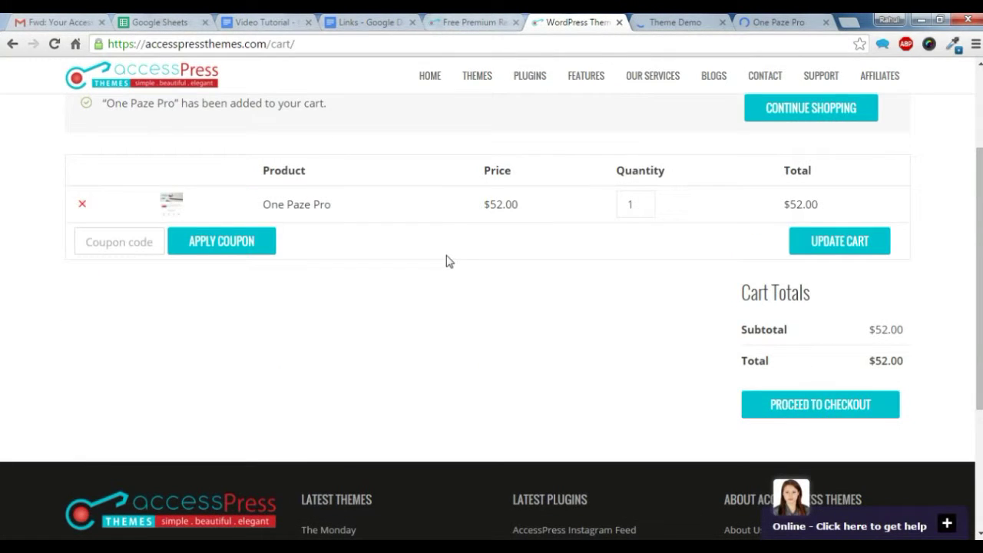
pyautogui.click(811, 404)
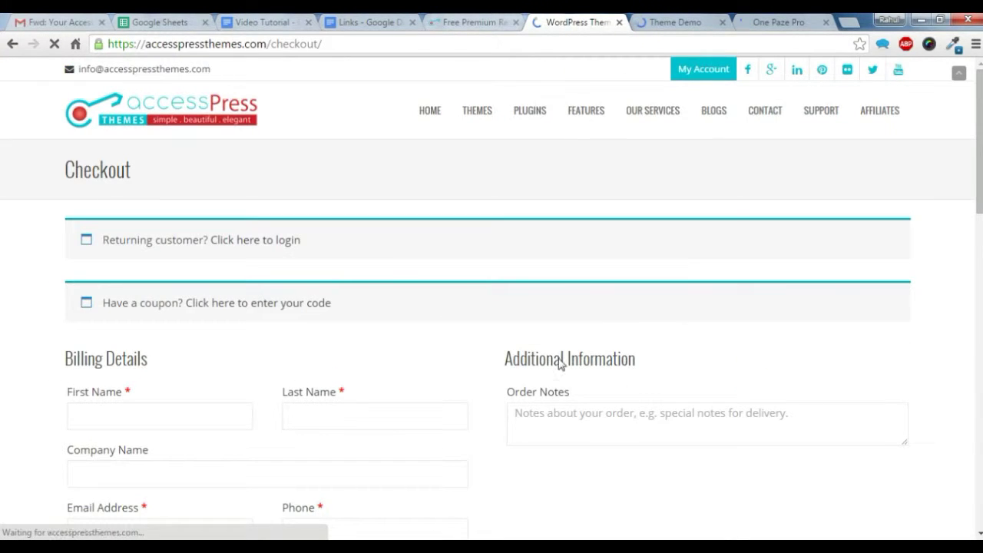
# Examine the checkout page's billing detail fields, account password field, order summary and payment option.
pyautogui.scroll(-3, 314, 288)
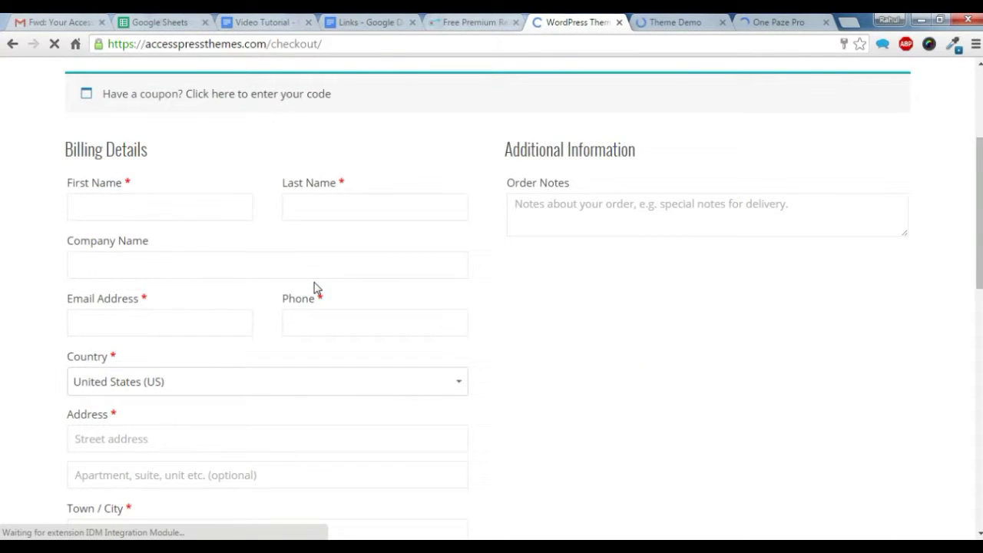
pyautogui.click(136, 204)
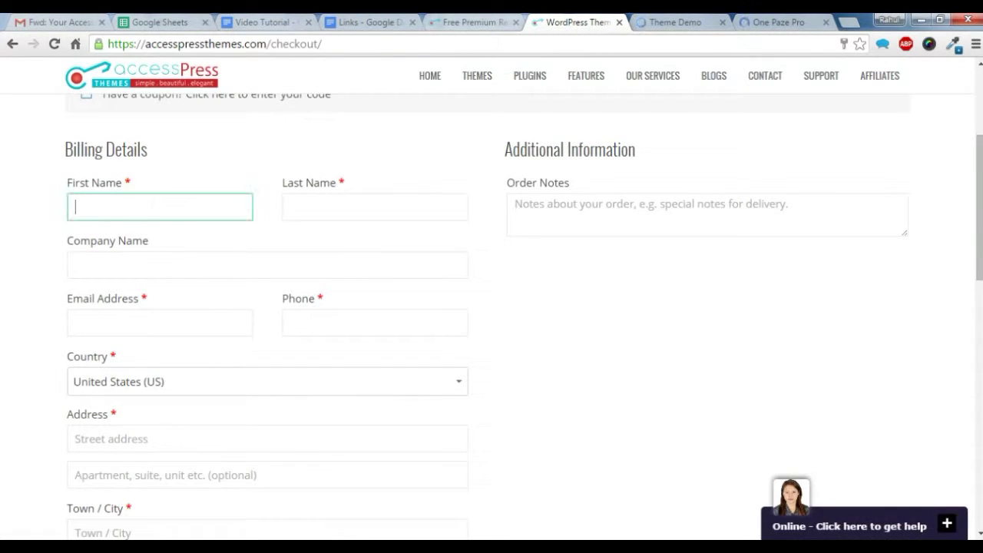
pyautogui.click(368, 210)
pyautogui.click(320, 259)
pyautogui.scroll(-3, 320, 265)
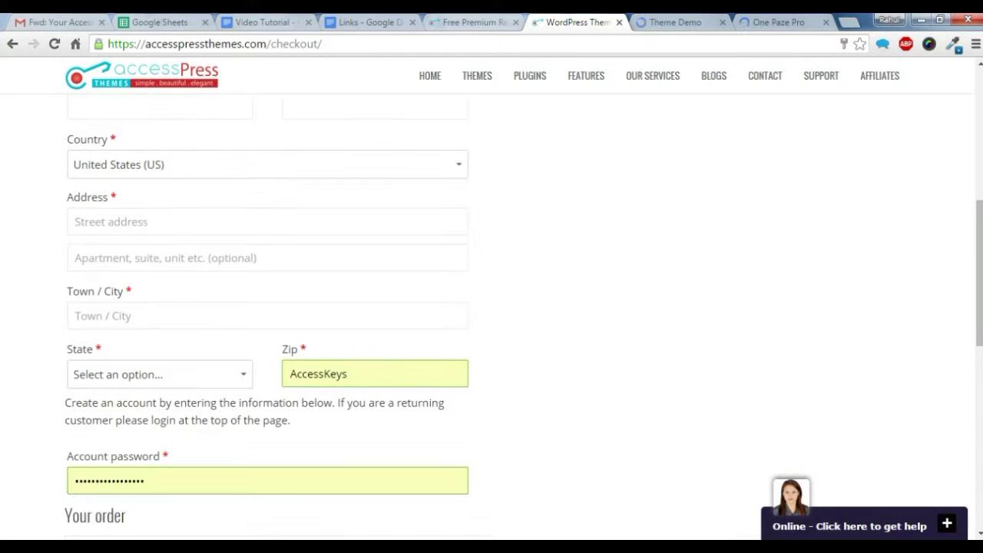
pyautogui.scroll(-3, 491, 307)
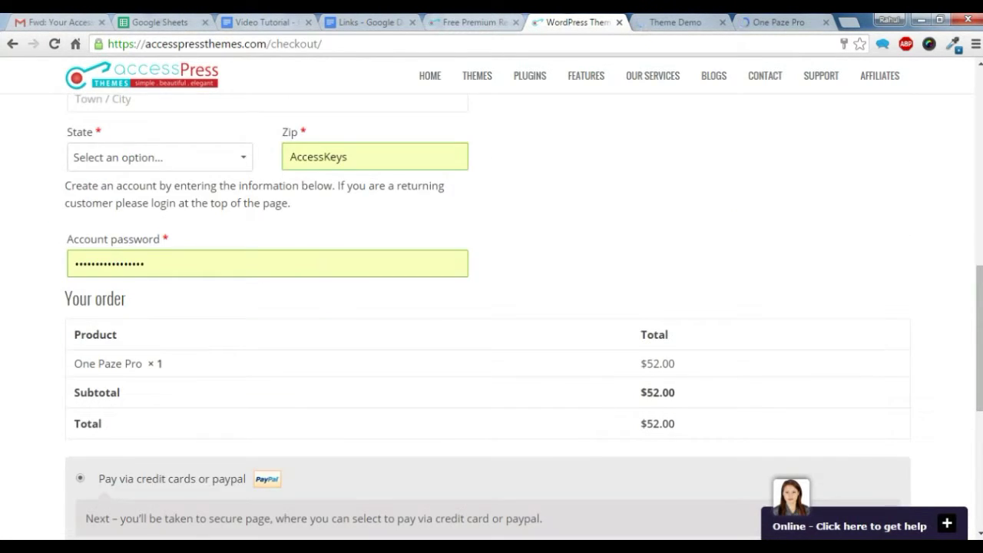
pyautogui.scroll(-3, 323, 266)
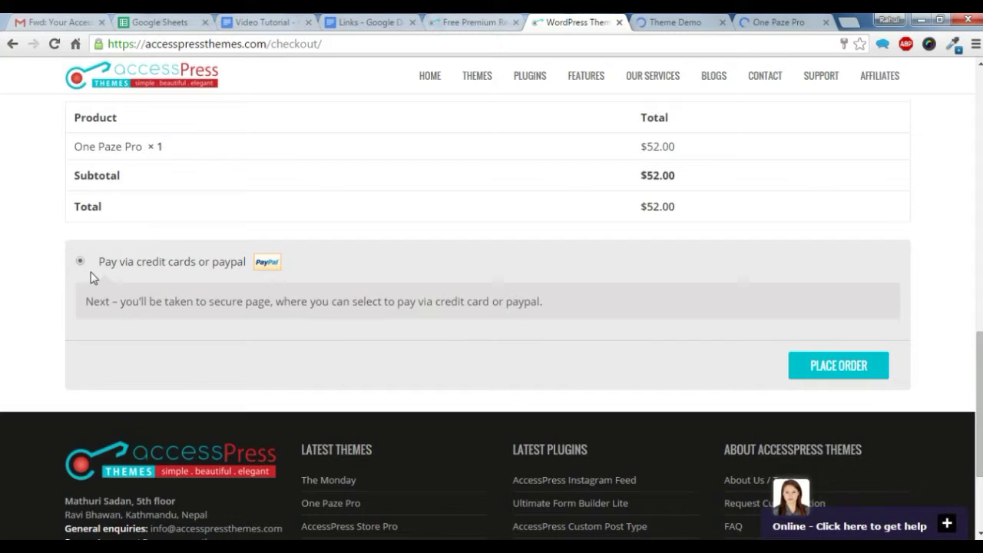
# Try to place the One Paze Pro order with payment via credit cards or PayPal.
pyautogui.moveTo(95, 270); pyautogui.dragTo(161, 278)
pyautogui.click(358, 273)
pyautogui.click(828, 379)
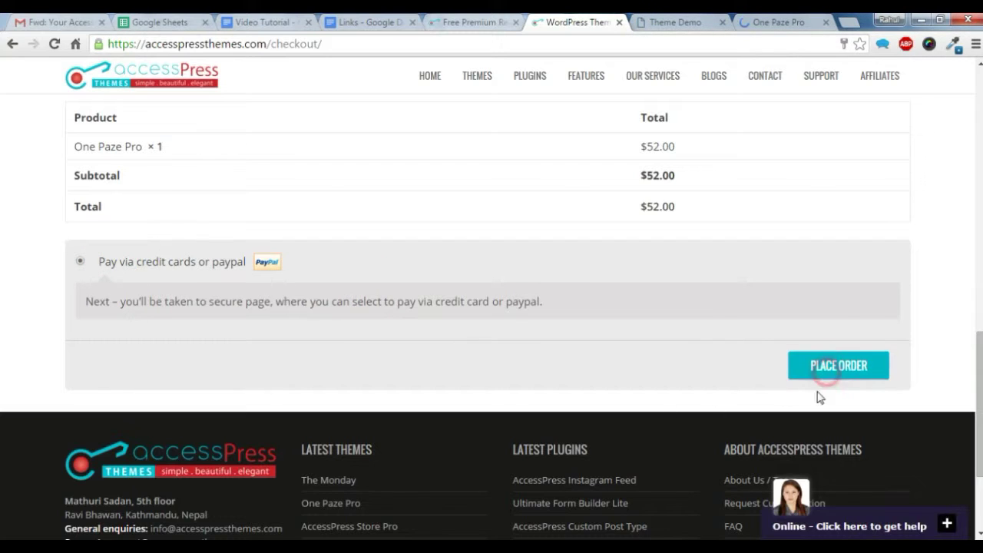
# Check which billing fields are required on the checkout form, and review the order and payment section below it.
pyautogui.scroll(1, 419, 361)
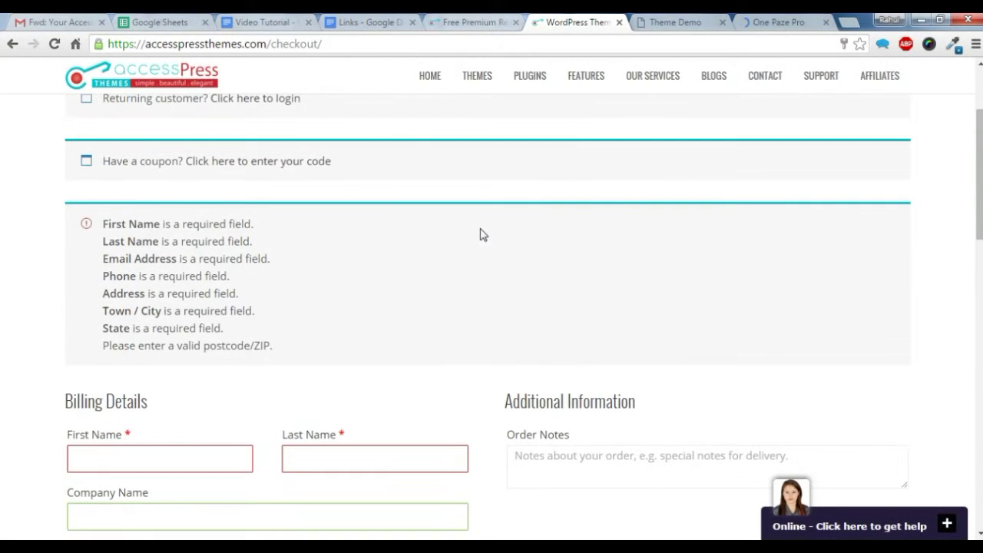
pyautogui.click(112, 460)
pyautogui.click(362, 461)
pyautogui.scroll(-3, 353, 453)
pyautogui.click(335, 357)
pyautogui.click(282, 300)
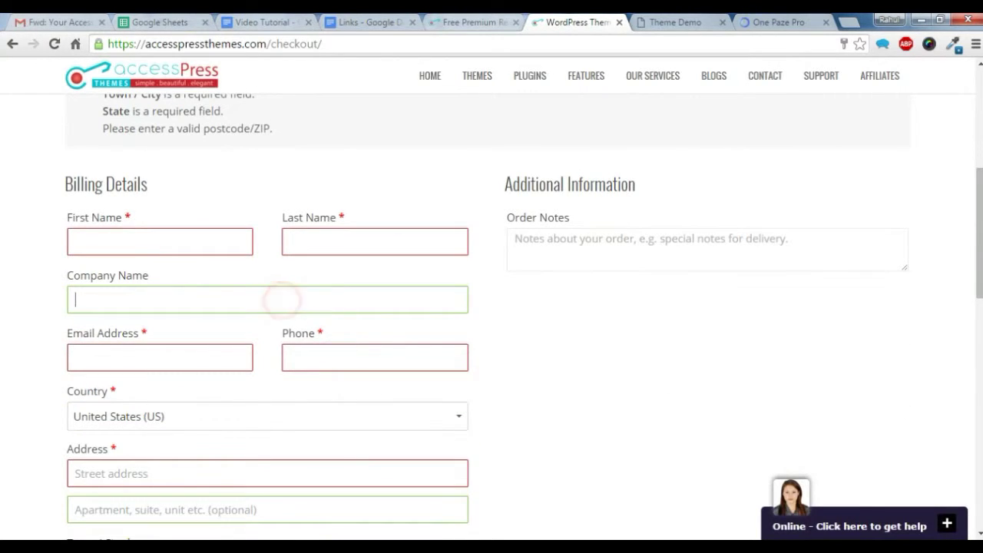
pyautogui.scroll(-5, 283, 300)
pyautogui.scroll(-6, 284, 315)
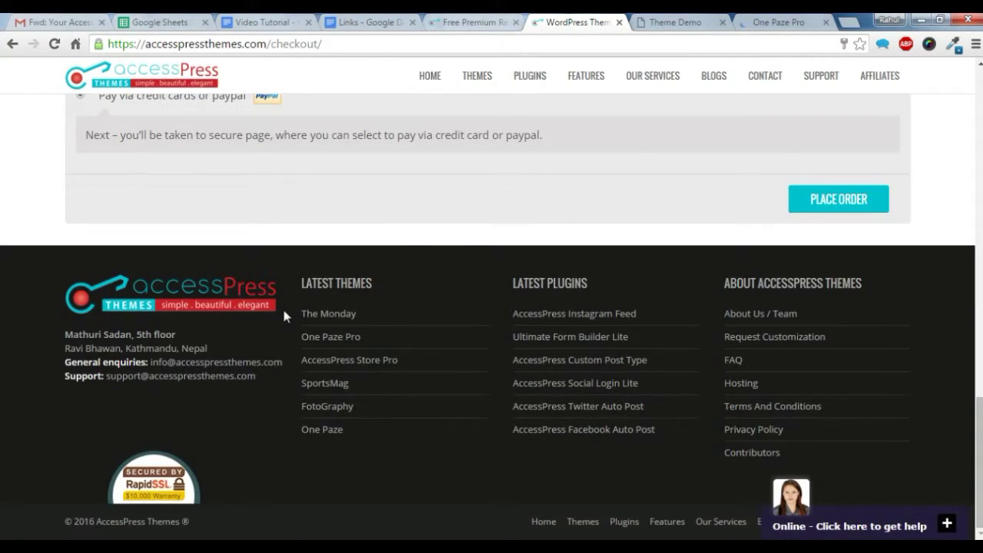
pyautogui.scroll(2, 283, 316)
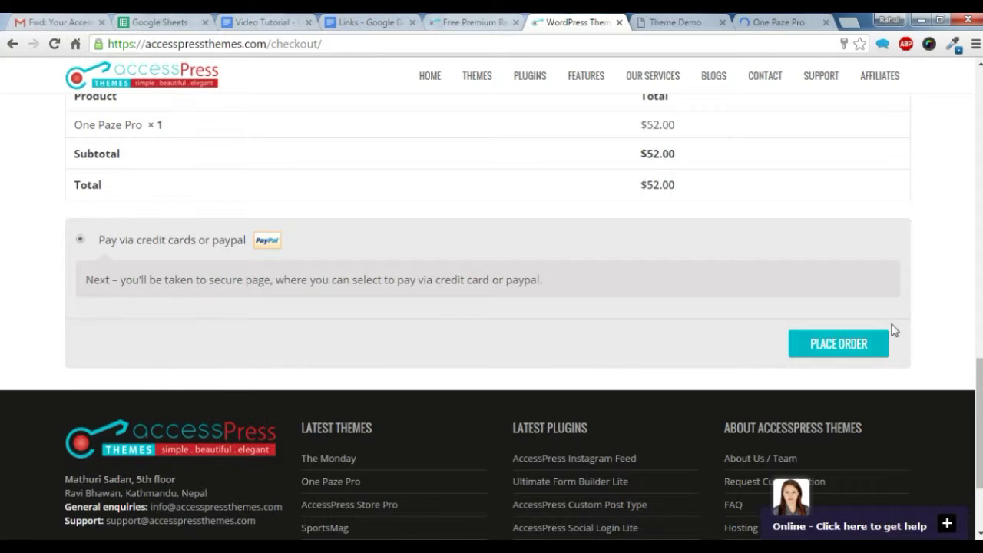
# Switch to Gmail and find the One Paze Pro download in the order-completion email.
pyautogui.click(56, 21)
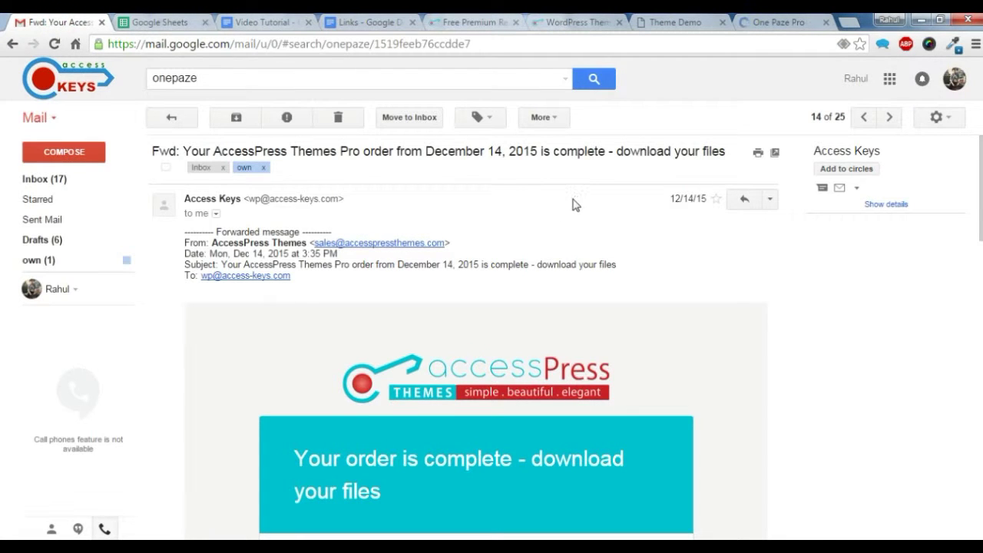
pyautogui.scroll(-4, 294, 284)
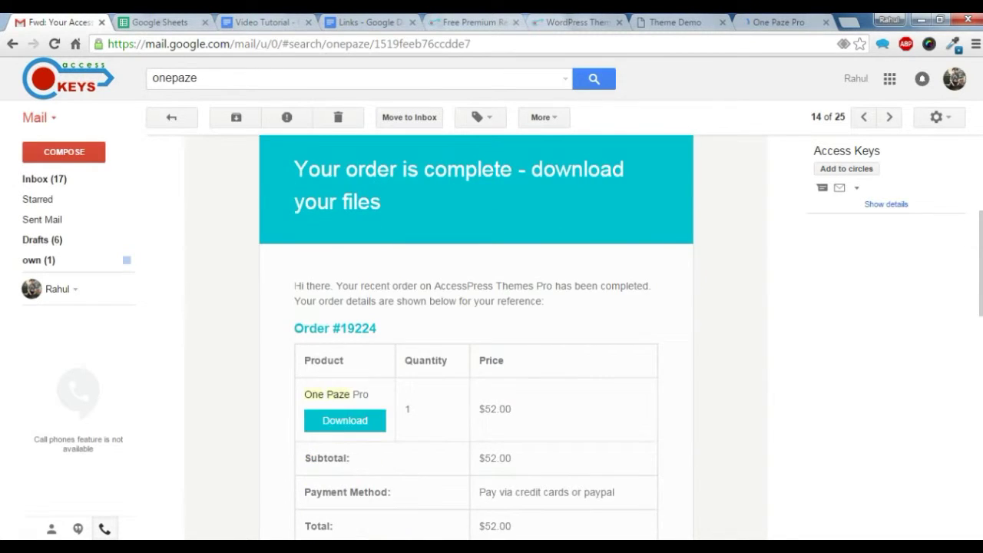
# Examine the product table, order details and red installation note in the One Paze Pro order email.
pyautogui.scroll(-2, 297, 290)
pyautogui.click(227, 293)
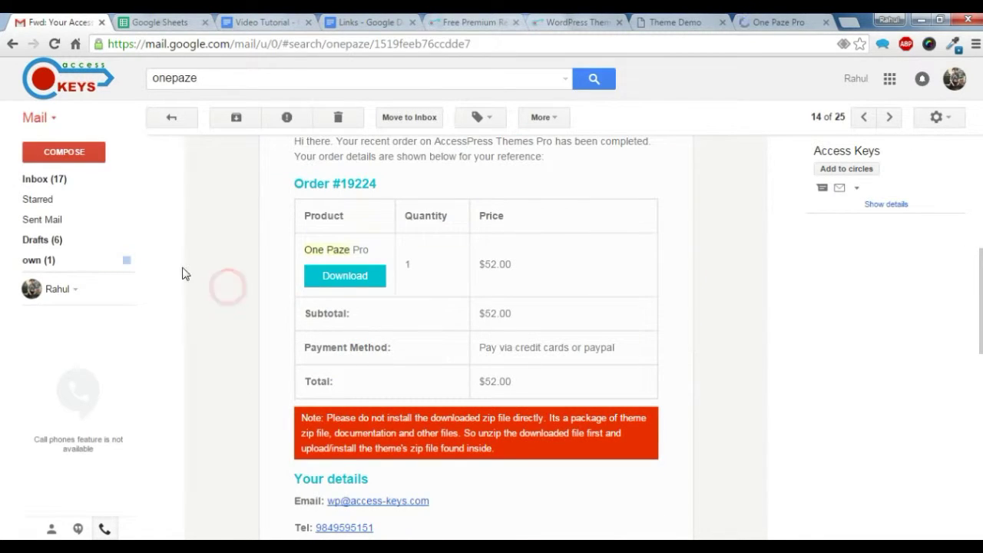
pyautogui.scroll(-4, 192, 286)
pyautogui.scroll(5, 195, 287)
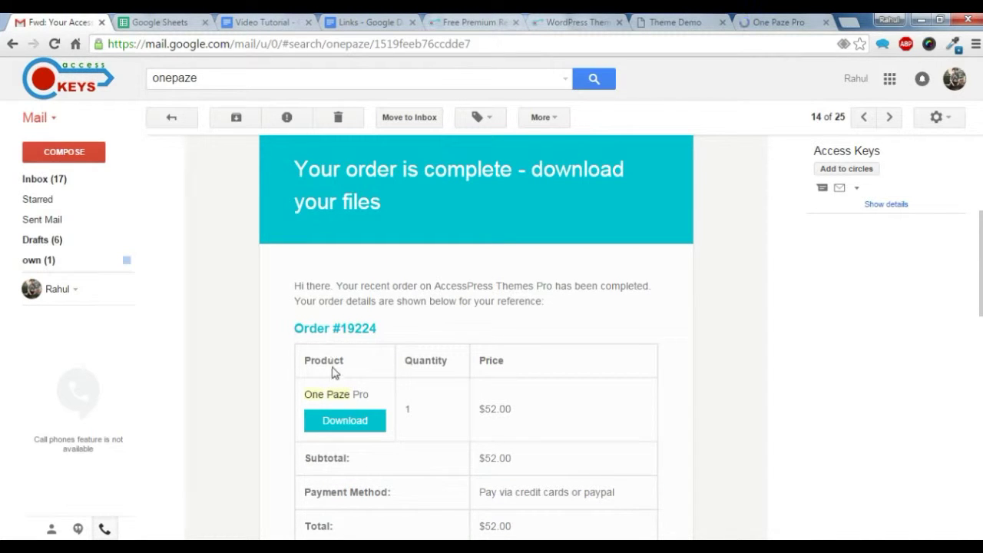
pyautogui.moveTo(333, 328); pyautogui.dragTo(566, 340)
pyautogui.click(437, 328)
pyautogui.scroll(-1, 530, 414)
pyautogui.click(585, 338)
pyautogui.scroll(-2, 577, 341)
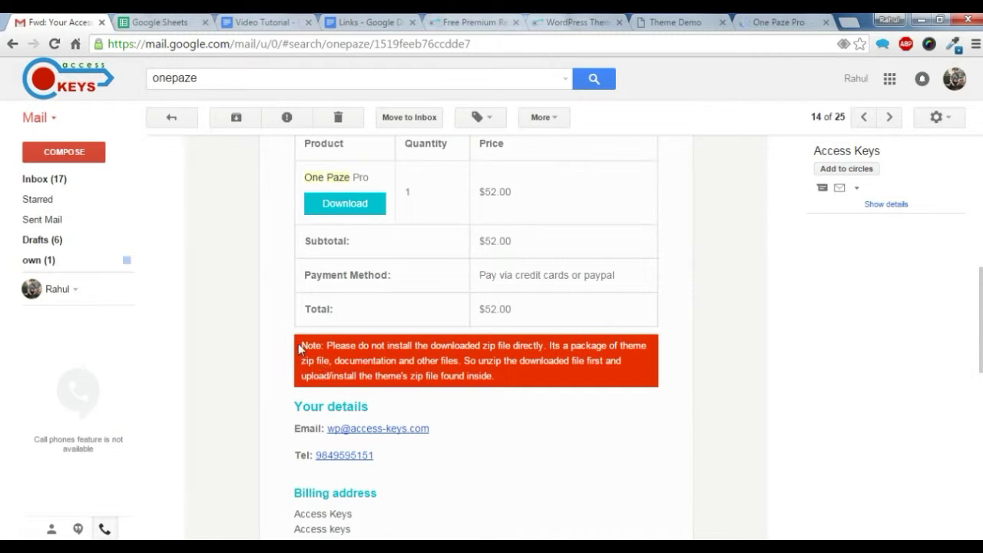
pyautogui.scroll(3, 405, 347)
pyautogui.scroll(-2, 406, 348)
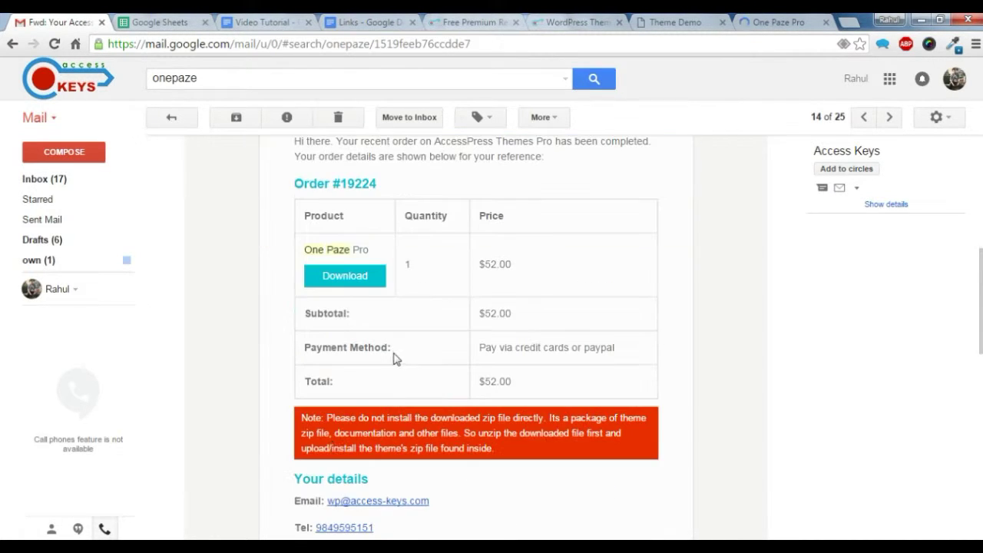
pyautogui.moveTo(299, 417); pyautogui.dragTo(328, 418)
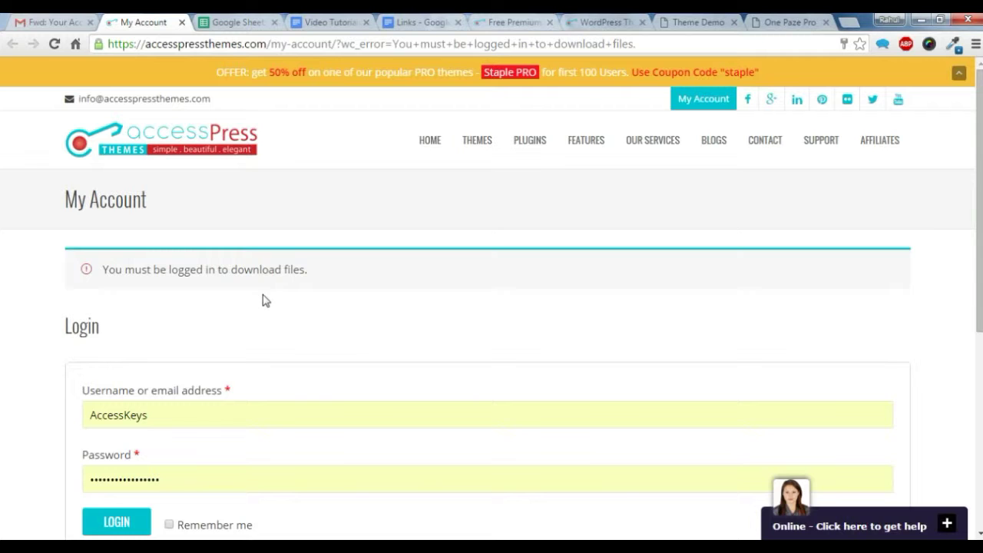
# Log in to the AccessPress Themes account with the prefilled username and account password.
pyautogui.scroll(-2, 262, 303)
pyautogui.click(201, 328)
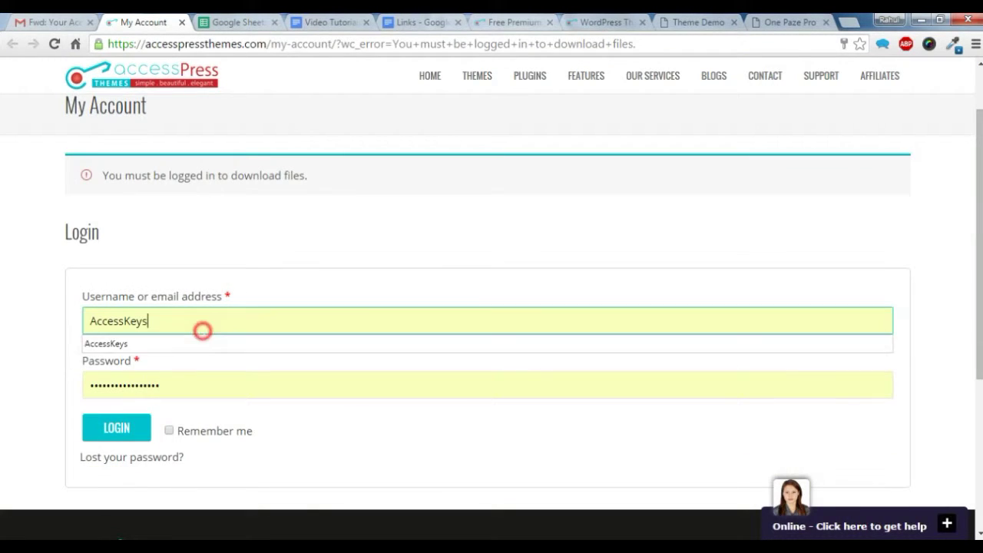
pyautogui.click(458, 254)
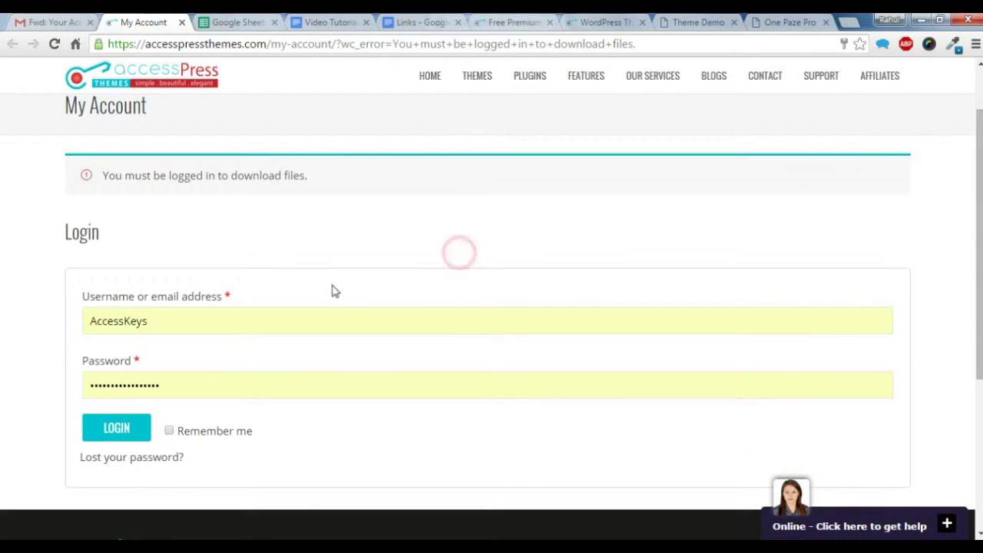
pyautogui.doubleClick(160, 323)
pyautogui.click(215, 277)
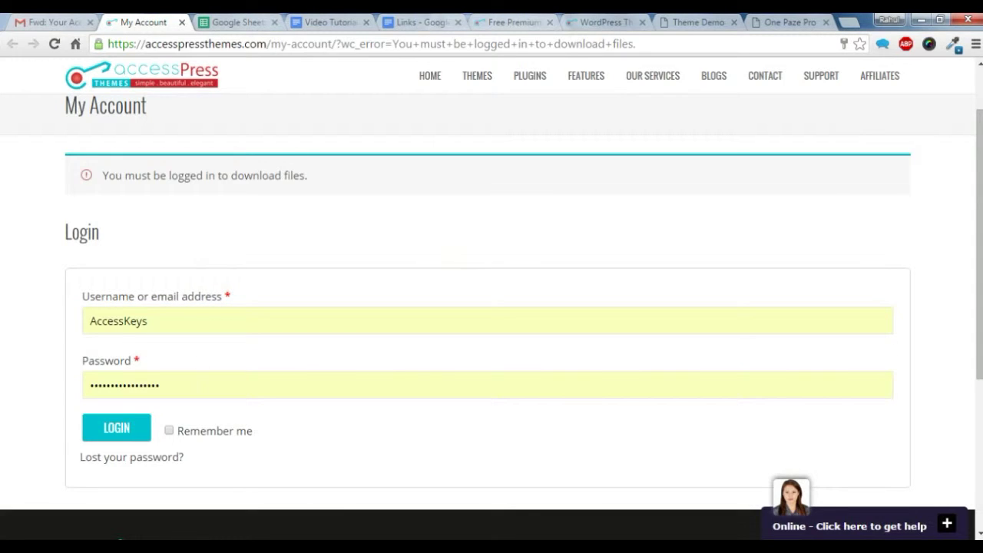
pyautogui.doubleClick(191, 384)
pyautogui.click(66, 401)
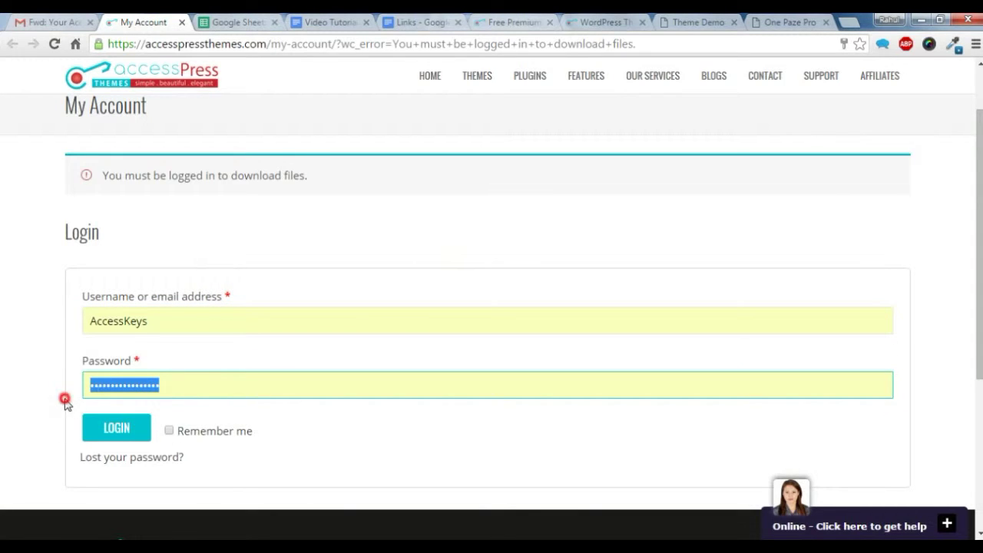
pyautogui.click(120, 432)
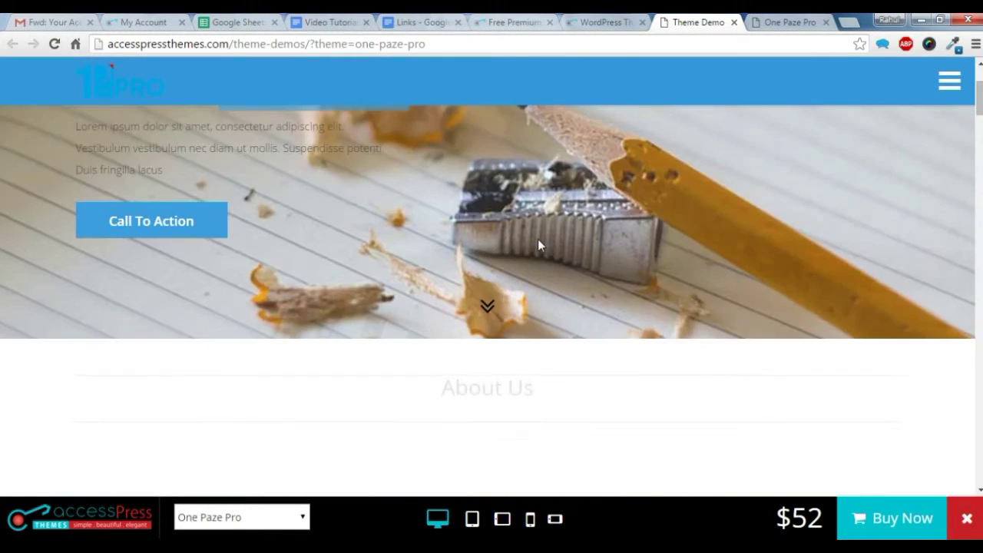
# Look through the One Paze Pro demo's page sections and its navigation menu.
pyautogui.scroll(-2, 537, 244)
pyautogui.scroll(-4, 538, 240)
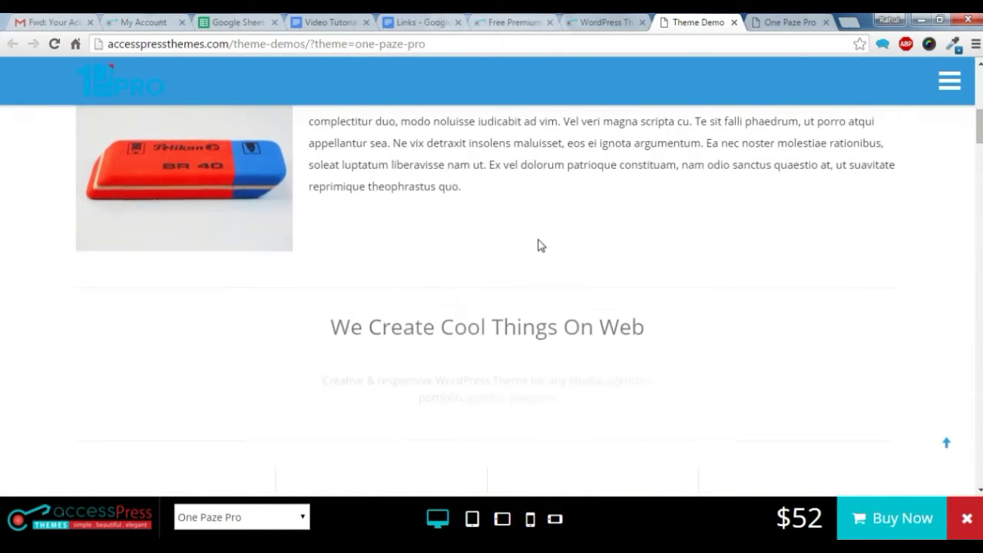
pyautogui.click(946, 86)
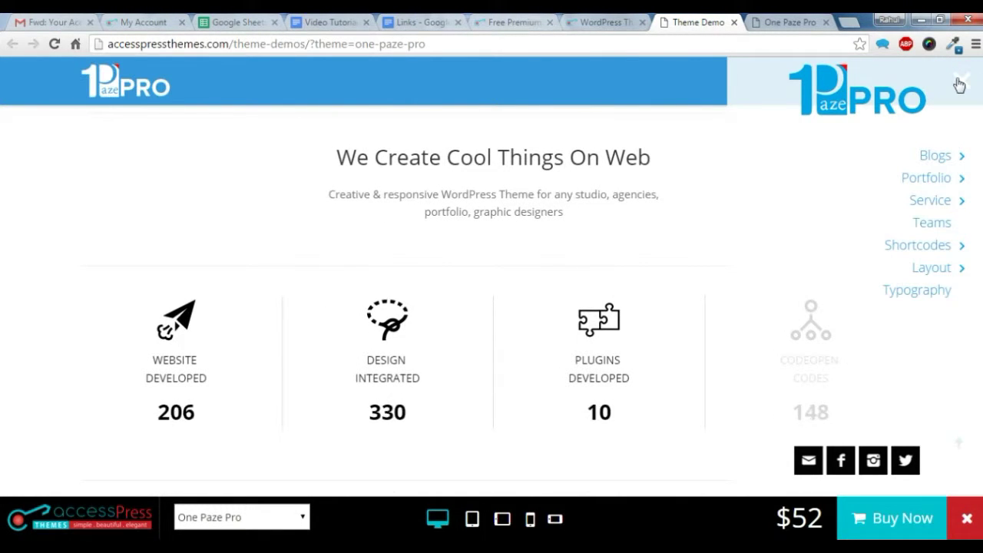
pyautogui.click(961, 81)
pyautogui.scroll(-1, 689, 196)
pyautogui.scroll(-6, 691, 201)
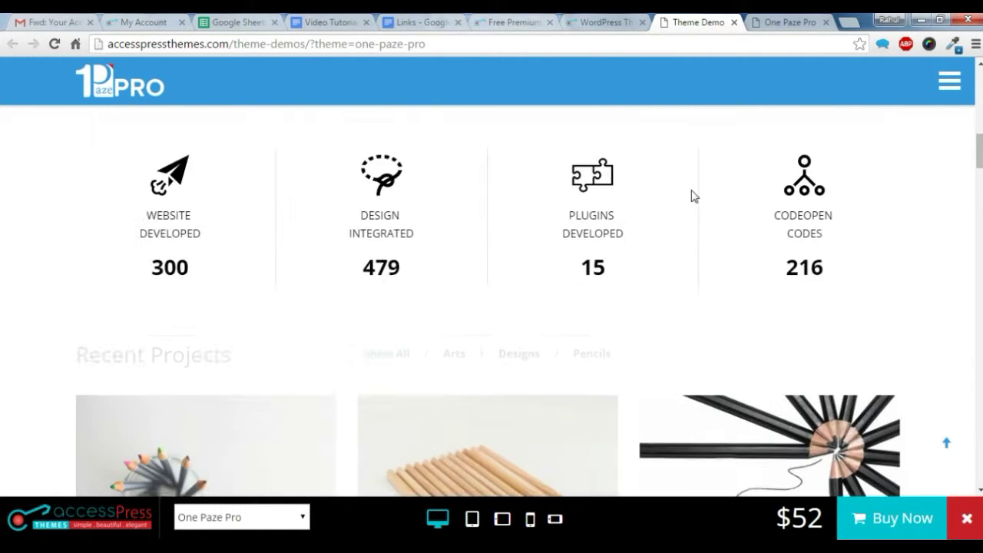
pyautogui.scroll(-4, 689, 268)
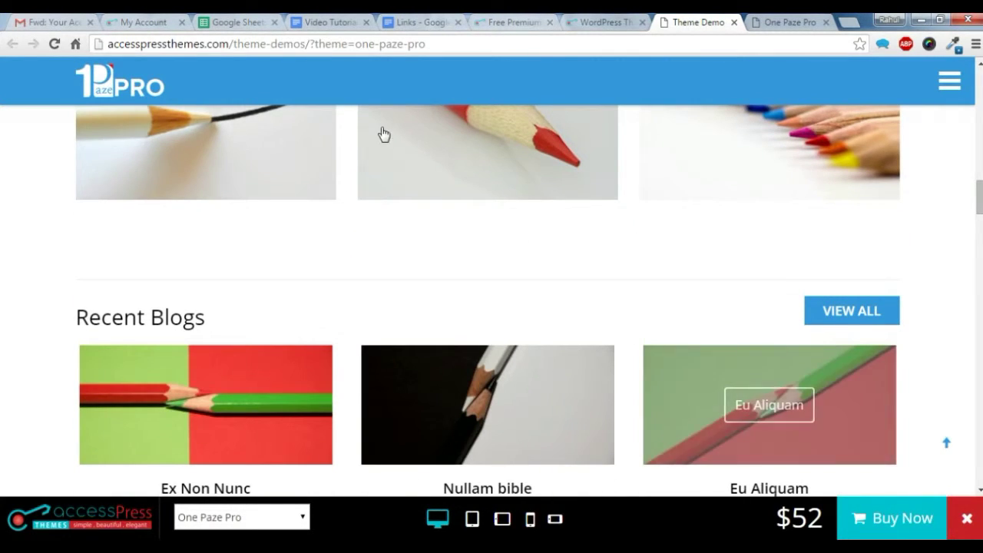
# Return to the My Account page and find One Paze Pro – V 1.0.0 among the downloads.
pyautogui.click(144, 22)
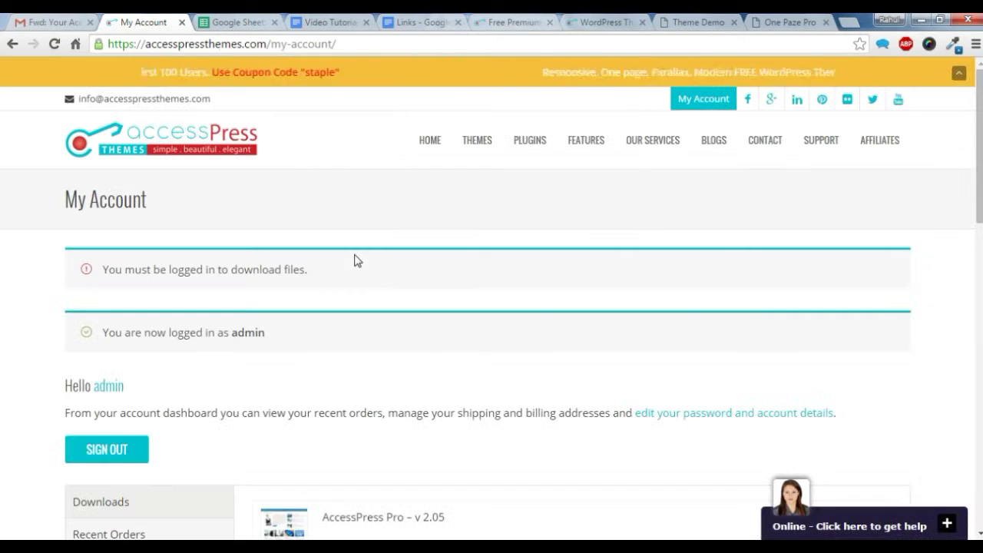
pyautogui.scroll(-4, 351, 276)
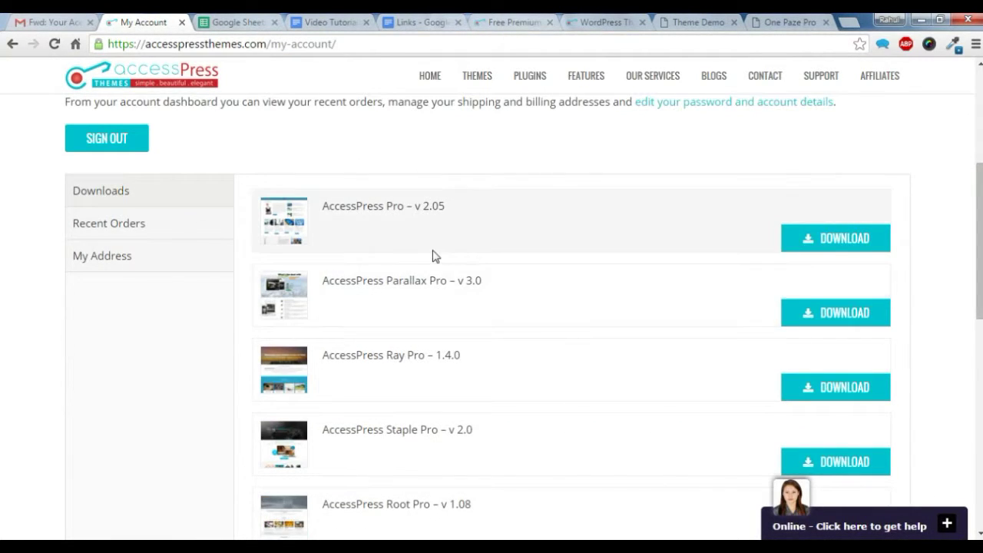
pyautogui.scroll(-5, 434, 256)
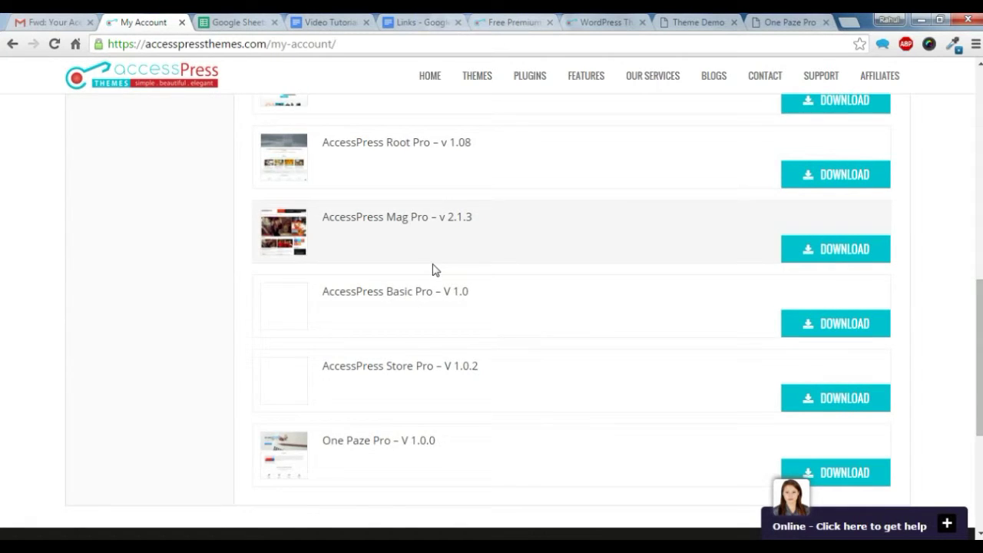
pyautogui.scroll(3, 432, 270)
pyautogui.scroll(3, 432, 276)
pyautogui.scroll(-7, 432, 276)
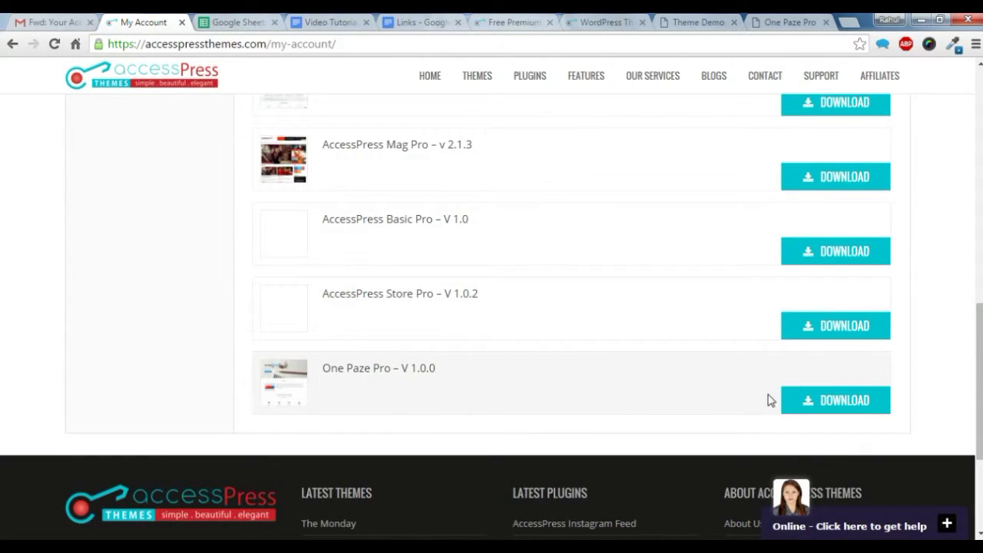
# Try to download One Paze Pro – V 1.0.0 from the account's downloads list.
pyautogui.scroll(1, 558, 400)
pyautogui.scroll(-1, 506, 402)
pyautogui.click(850, 398)
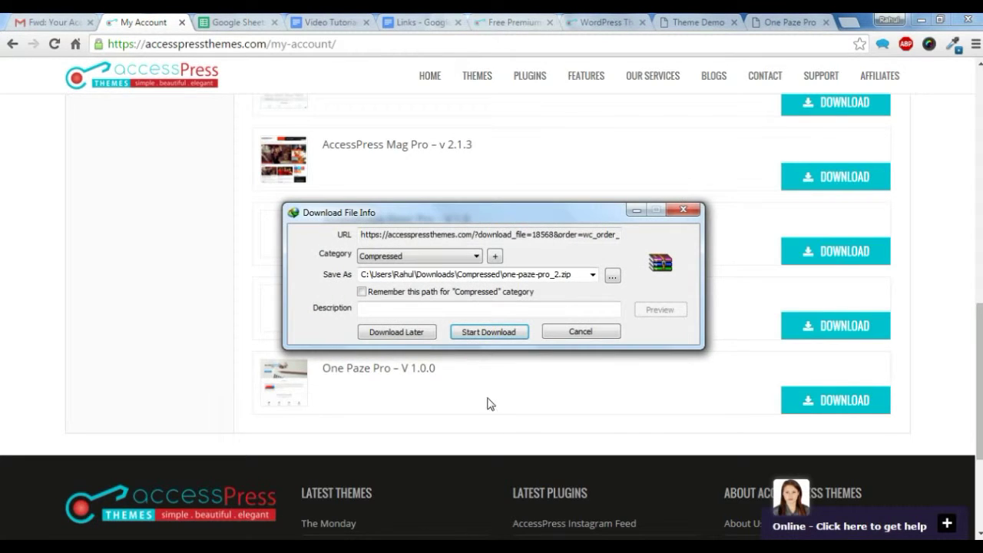
pyautogui.click(676, 210)
pyautogui.click(633, 178)
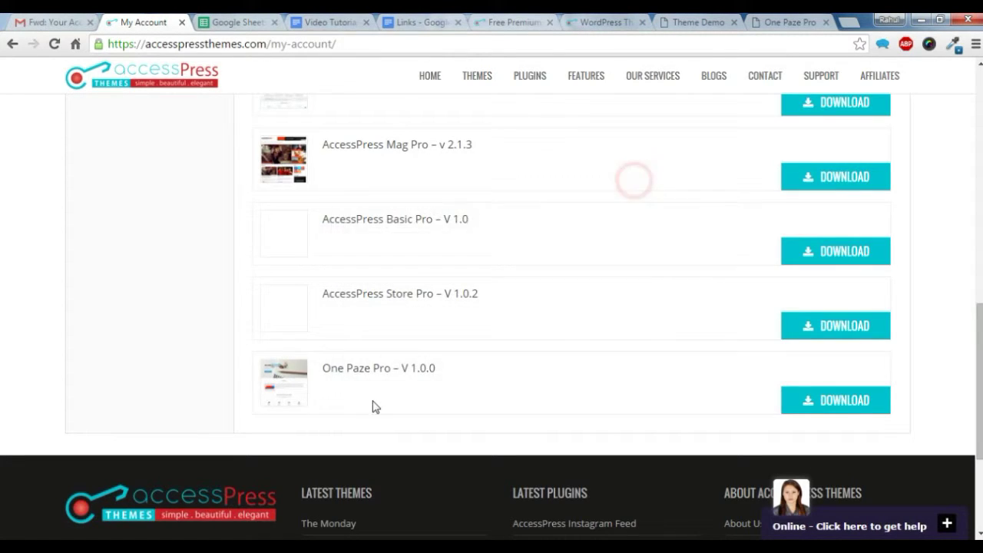
pyautogui.click(123, 332)
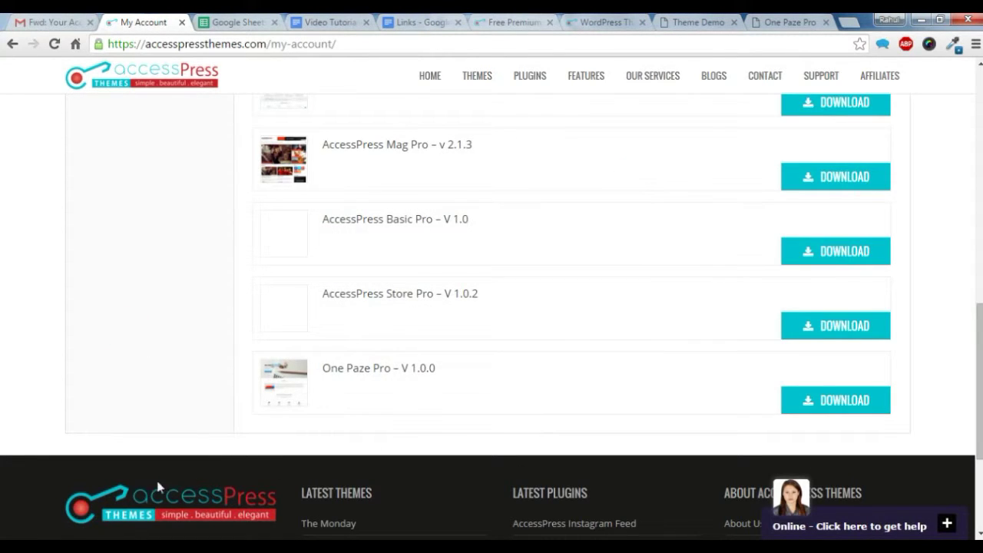
# Switch to Windows Explorer and locate one-paze-pro.zip in the downloads folder.
pyautogui.moveTo(91, 538)
pyautogui.click(98, 495)
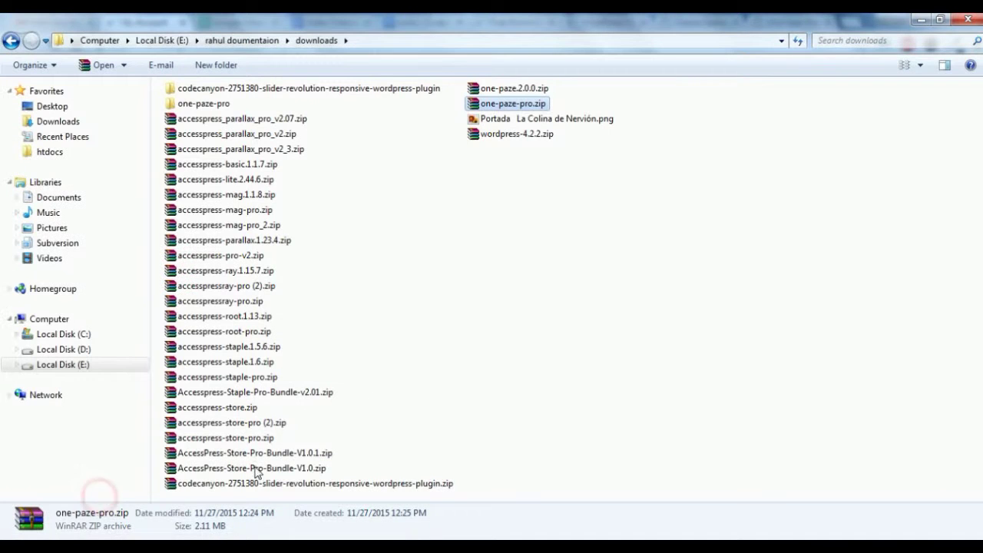
pyautogui.click(495, 111)
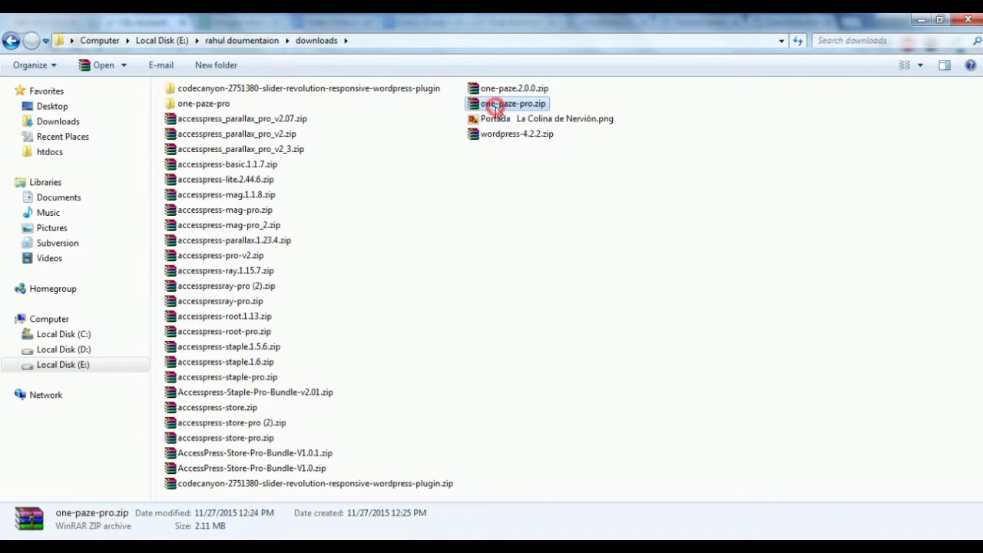
pyautogui.click(598, 273)
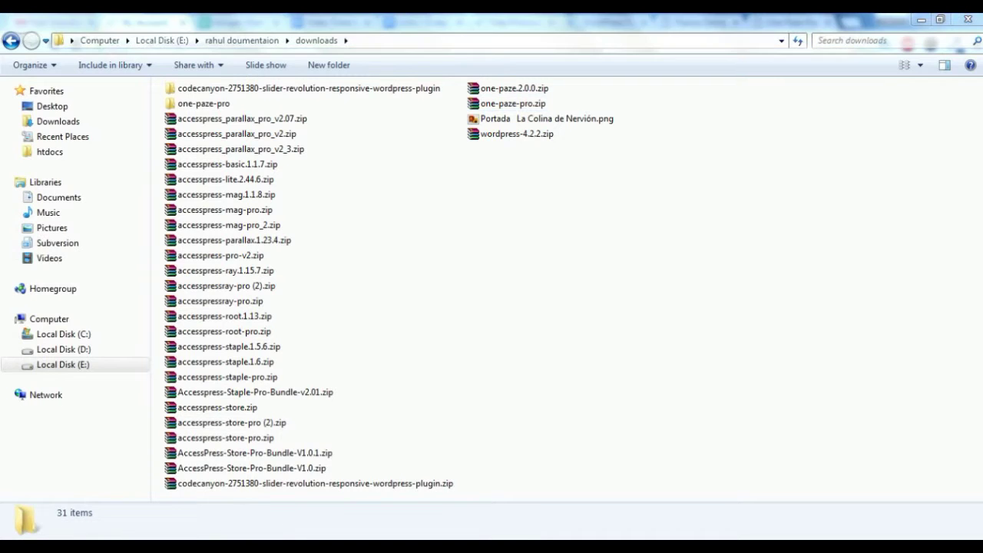
# Switch to the local onepaze WordPress admin in the browser and open the theme upload form.
pyautogui.moveTo(240, 537)
pyautogui.click(239, 500)
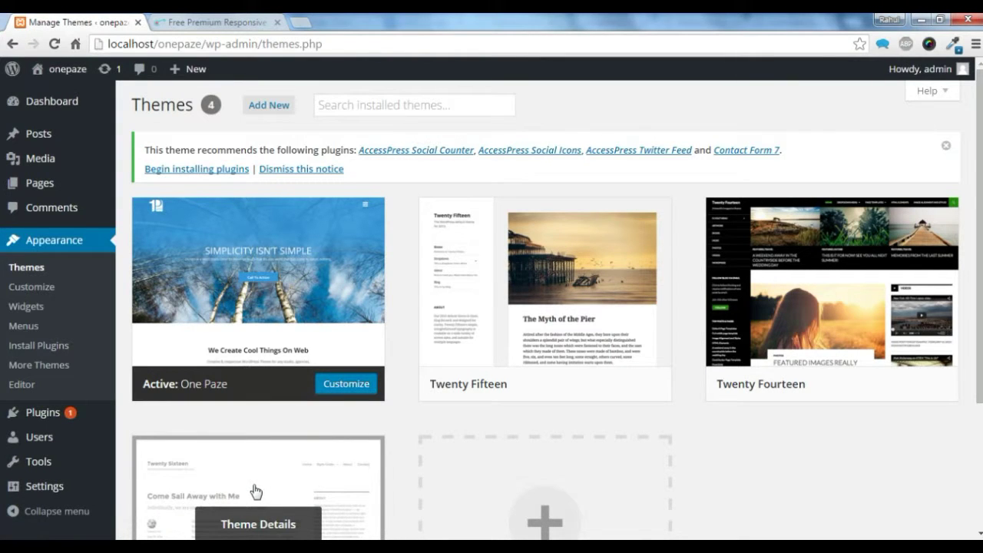
pyautogui.click(614, 116)
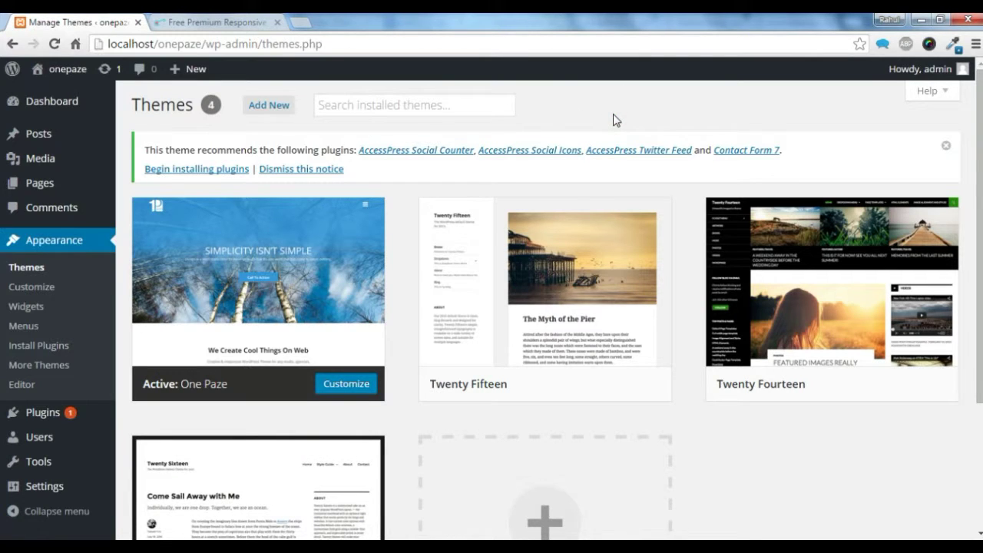
pyautogui.click(39, 268)
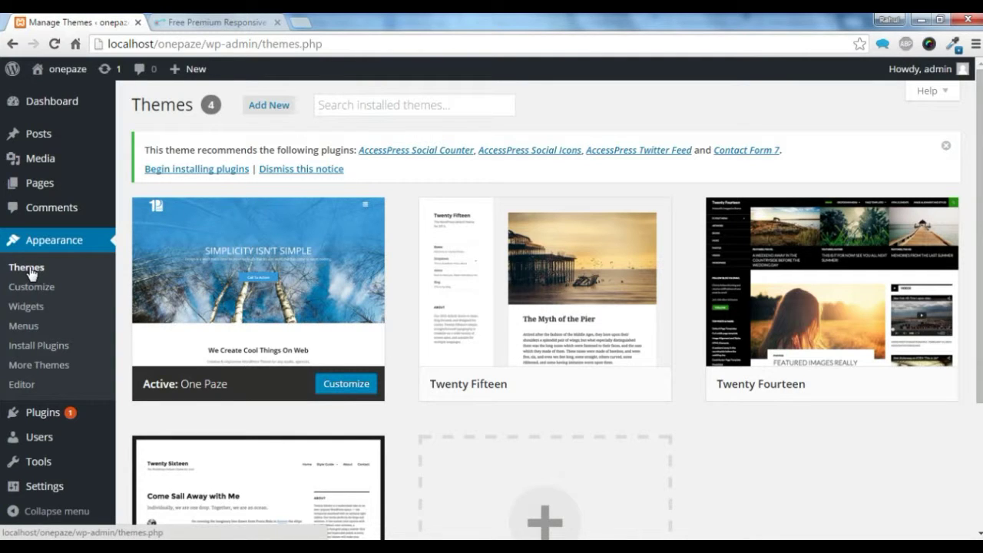
pyautogui.click(282, 106)
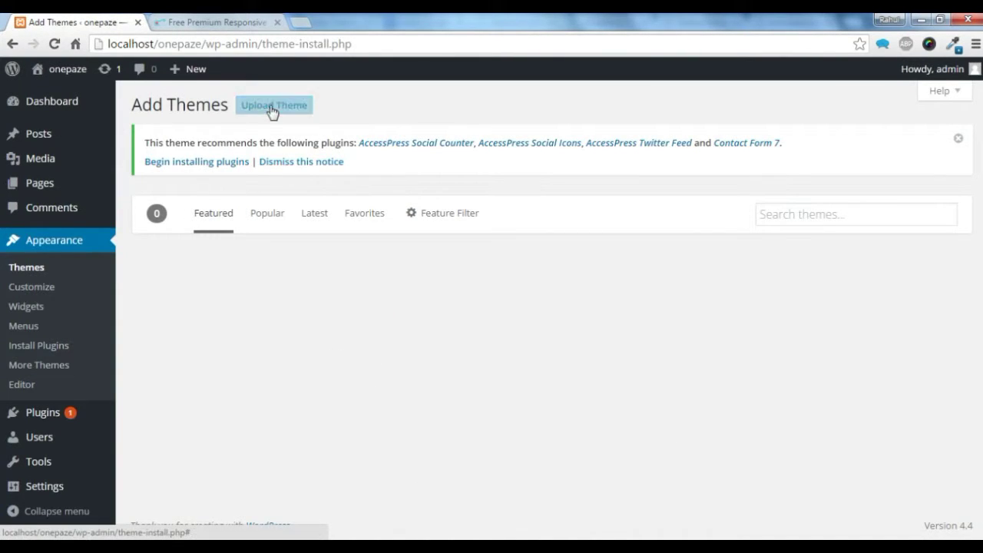
pyautogui.click(272, 105)
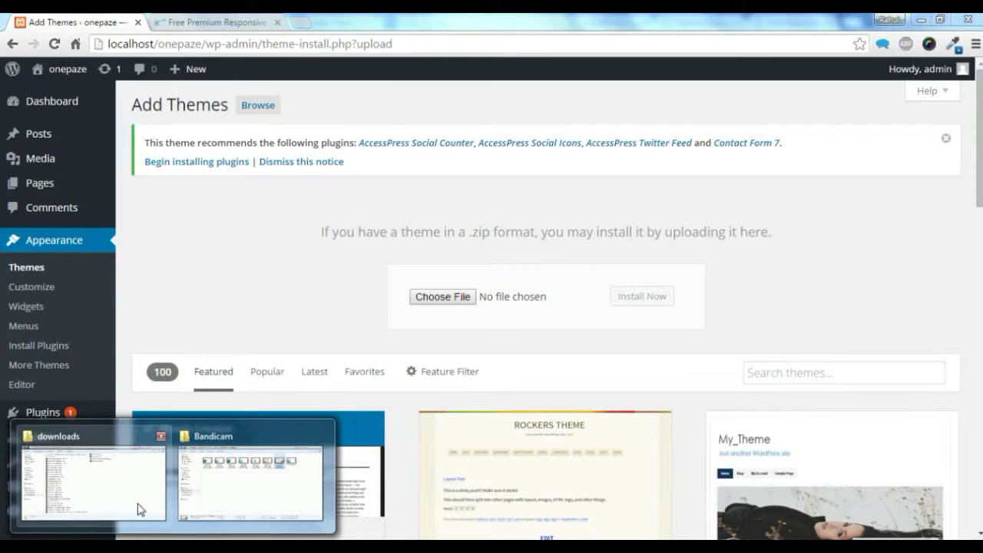
# Attach one-paze-pro.zip from the Windows Explorer downloads folder to the WordPress theme upload form.
pyautogui.click(138, 509)
pyautogui.moveTo(510, 107); pyautogui.dragTo(484, 321)
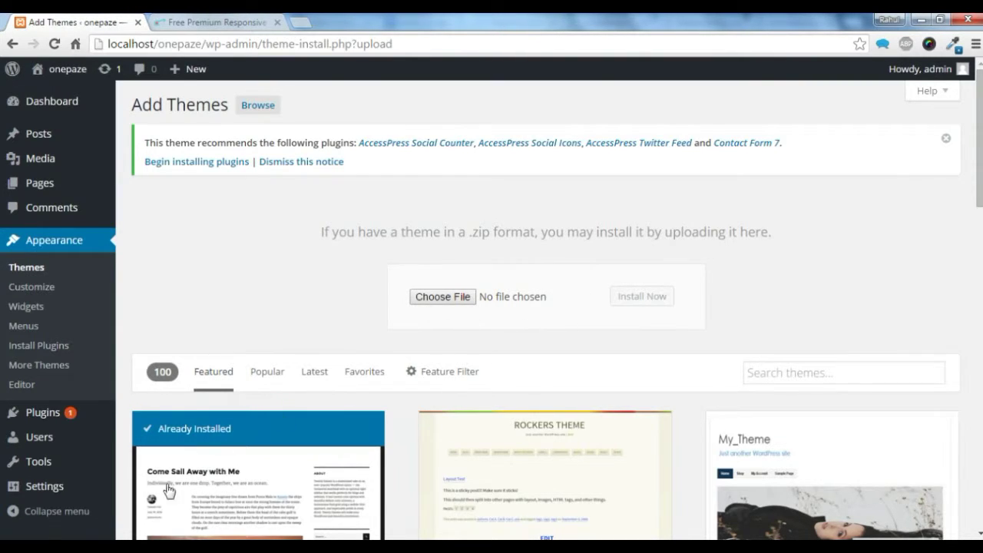
pyautogui.click(106, 489)
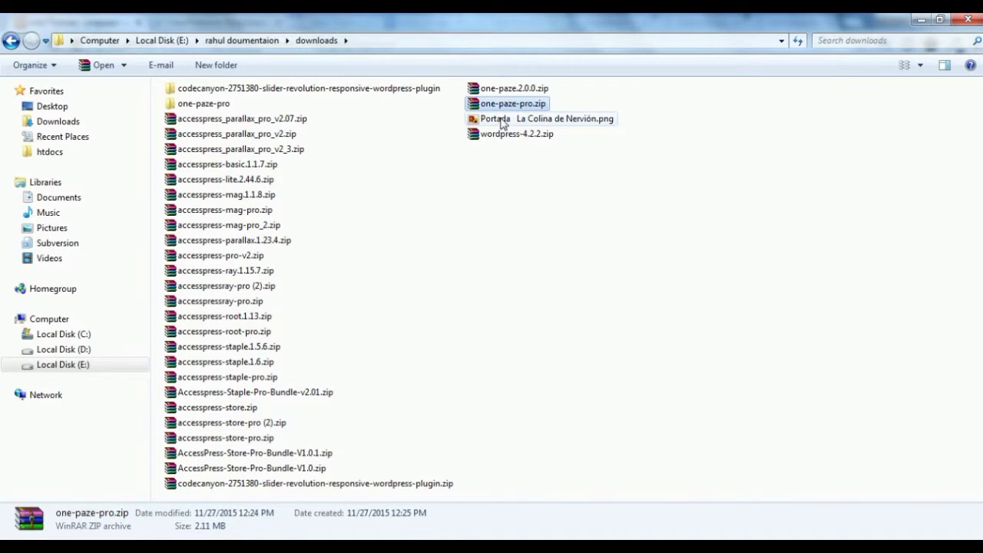
pyautogui.moveTo(505, 103); pyautogui.dragTo(465, 298)
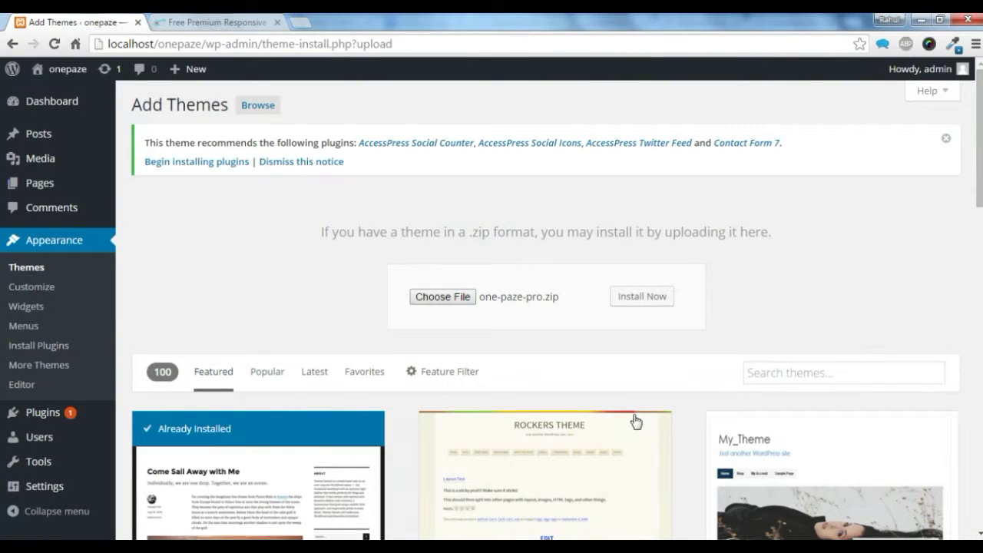
# Install the uploaded one-paze-pro.zip theme and activate it on the site.
pyautogui.click(648, 301)
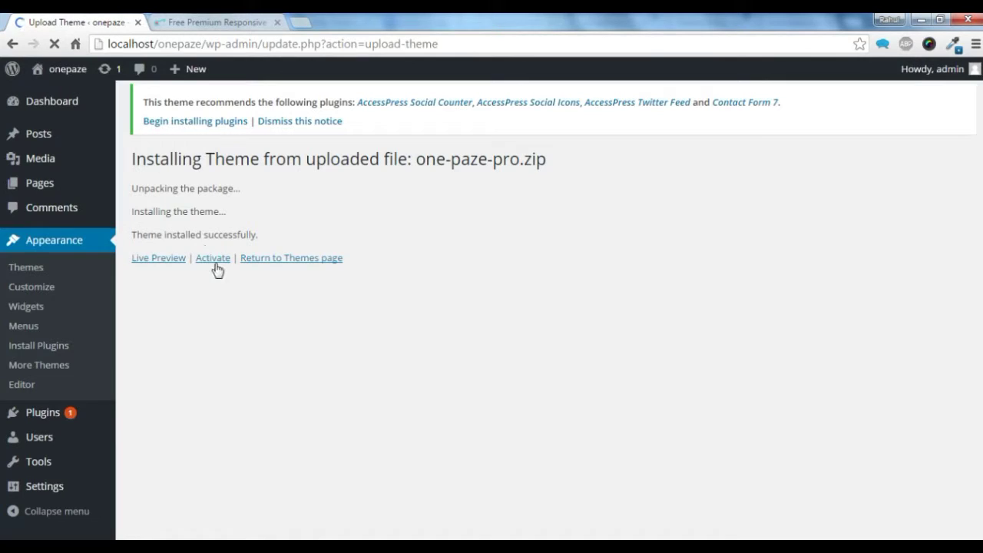
pyautogui.click(218, 258)
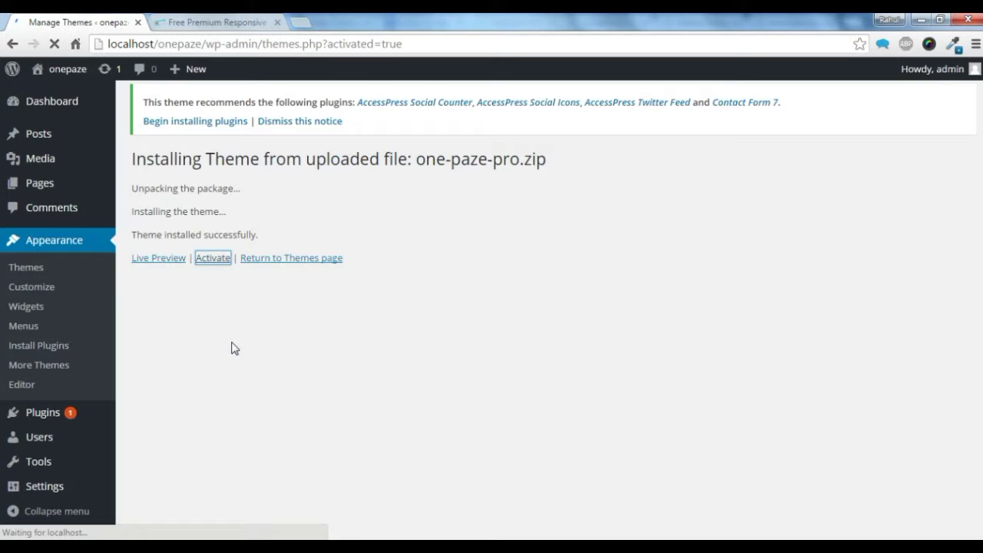
pyautogui.scroll(-3, 233, 353)
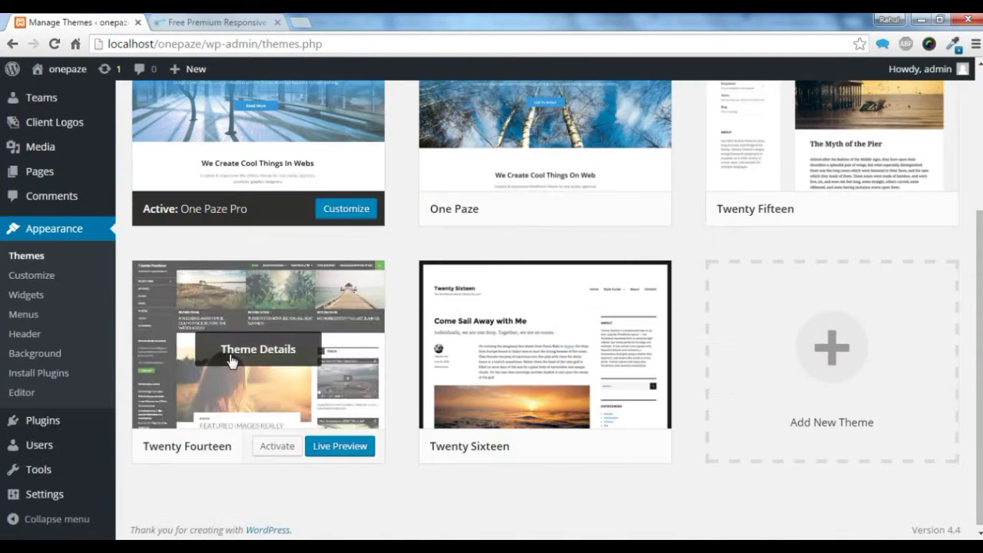
# Review the theme details of the active One Paze Pro theme and close them again.
pyautogui.scroll(3, 231, 358)
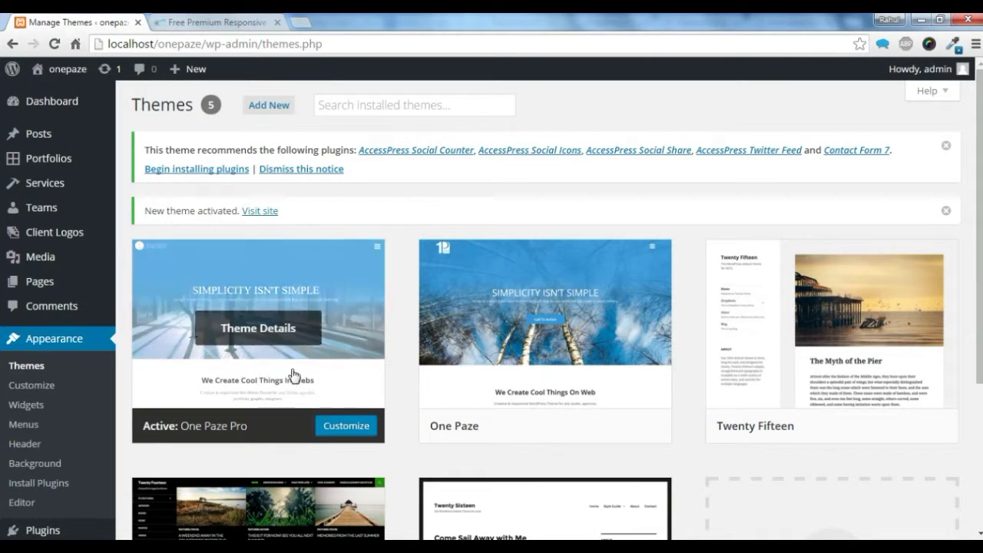
pyautogui.click(290, 346)
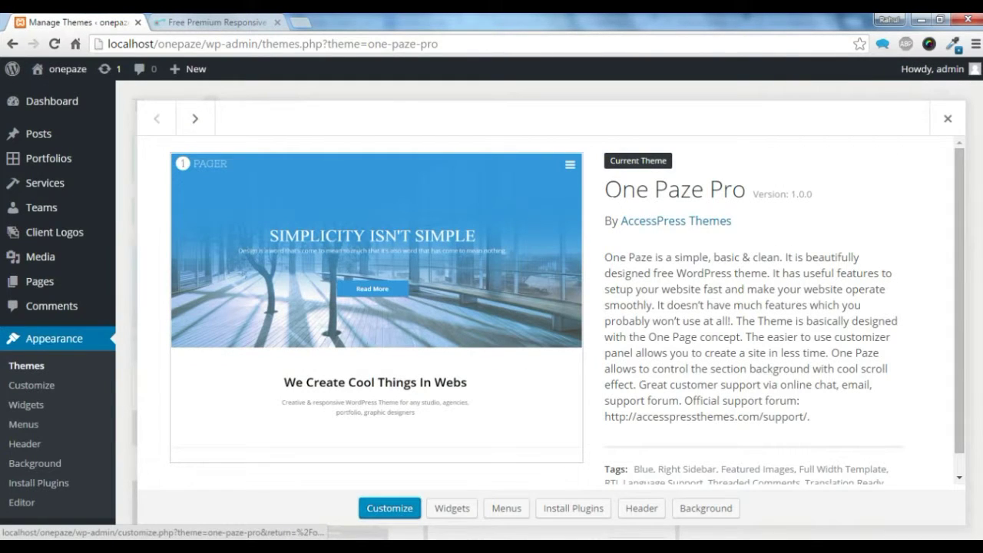
pyautogui.scroll(-1, 728, 377)
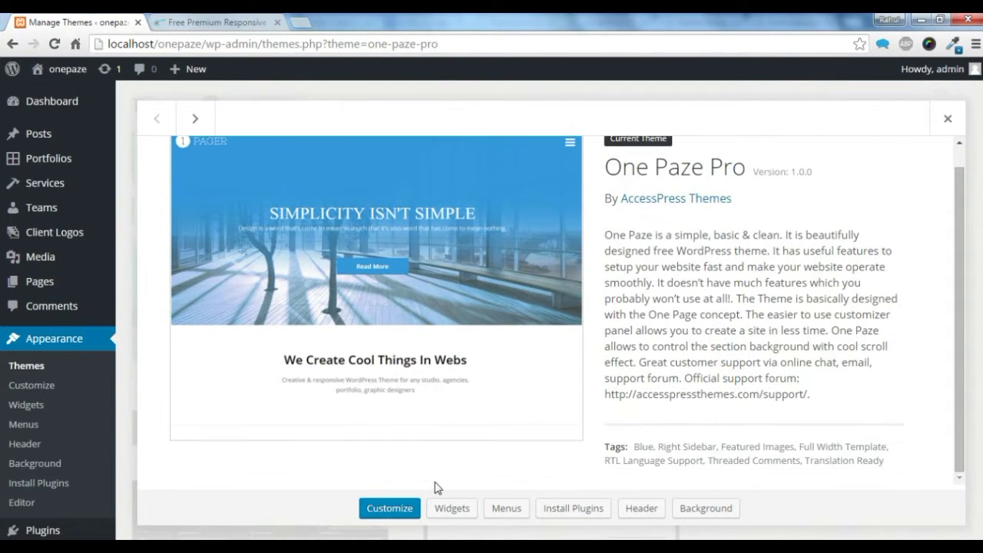
pyautogui.click(417, 507)
pyautogui.click(950, 120)
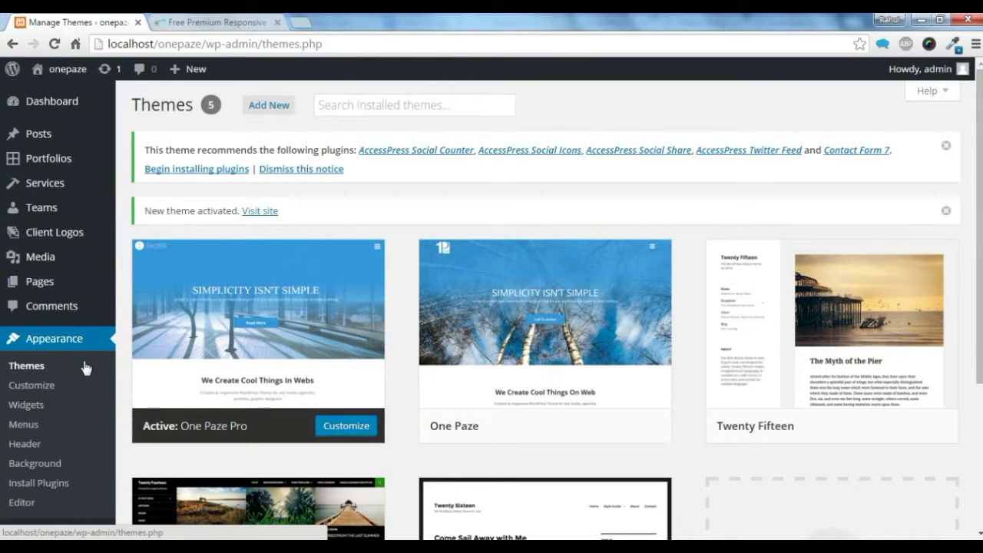
# Open the One Paze Pro customizer and import the demo content from the site-wise general settings, accepting the overwrite of existing data.
pyautogui.click(39, 388)
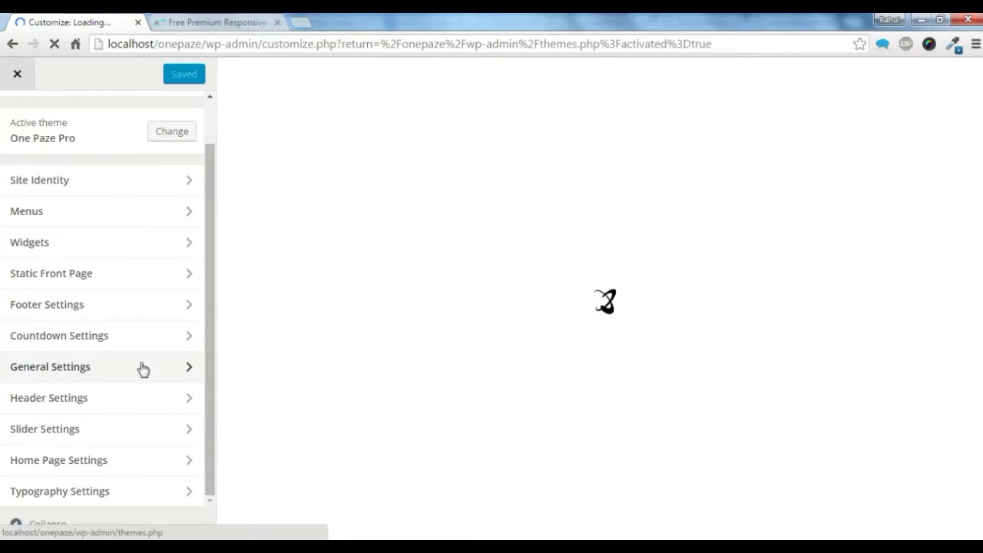
pyautogui.click(112, 334)
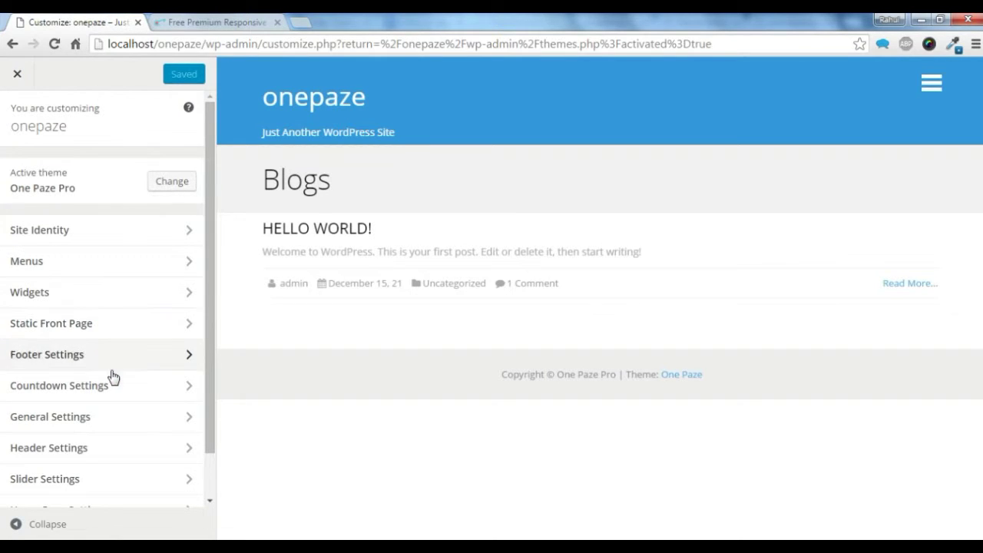
pyautogui.click(53, 415)
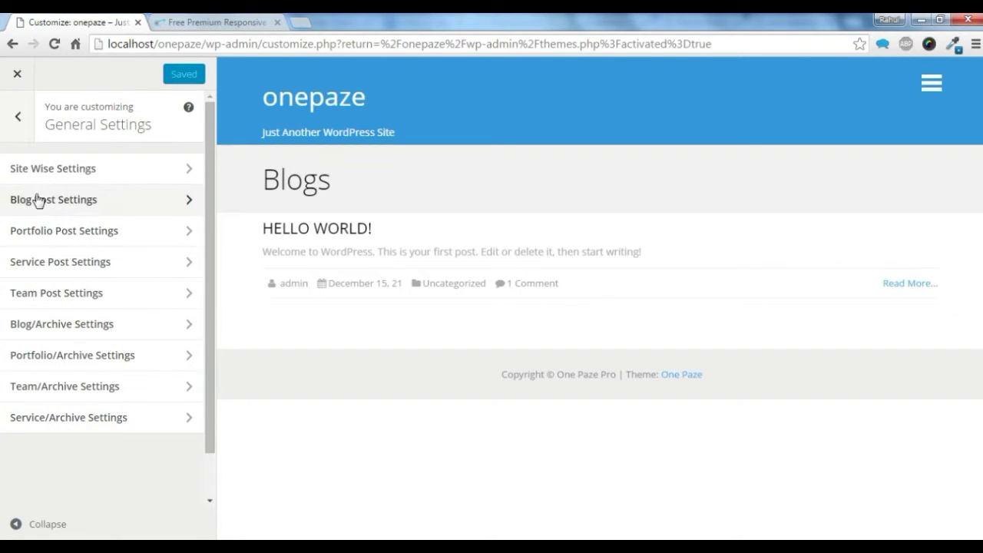
pyautogui.click(39, 173)
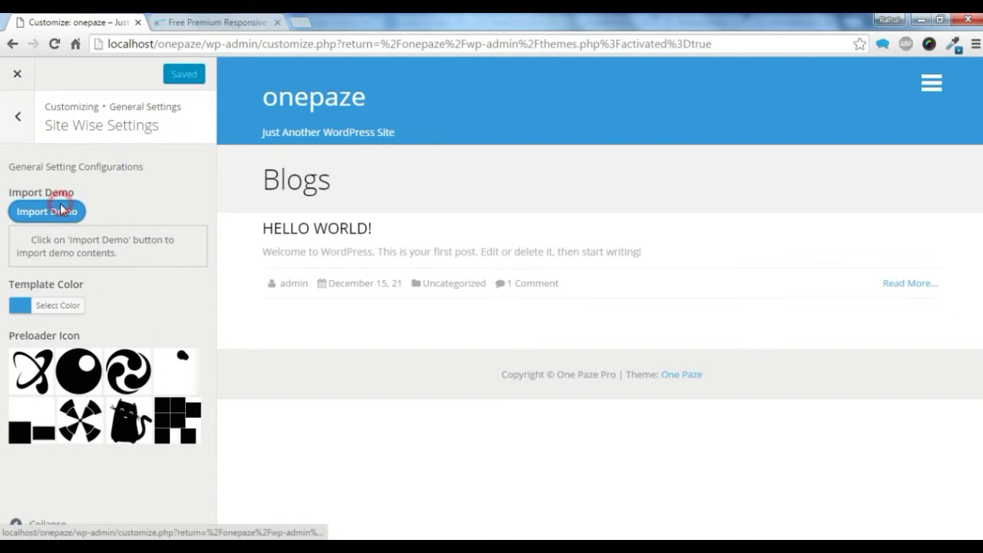
pyautogui.click(62, 210)
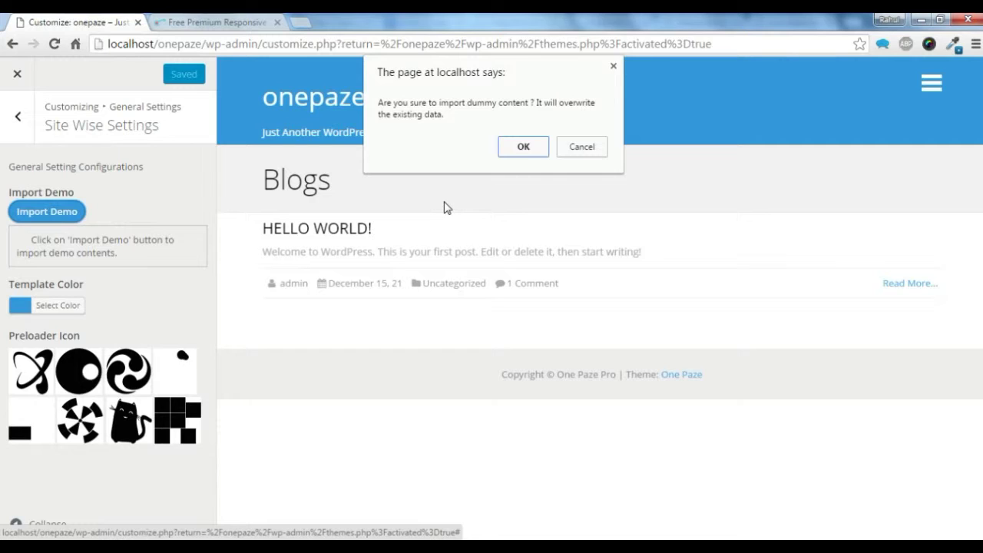
pyautogui.click(522, 150)
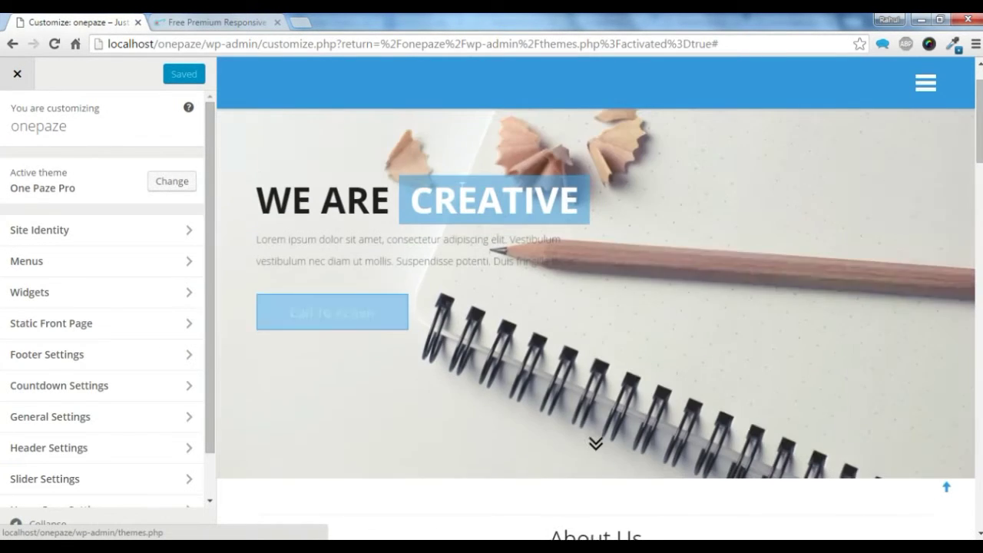
# Look through the imported demo home page in the customizer preview, from the slider down to the footer.
pyautogui.scroll(-5, 456, 210)
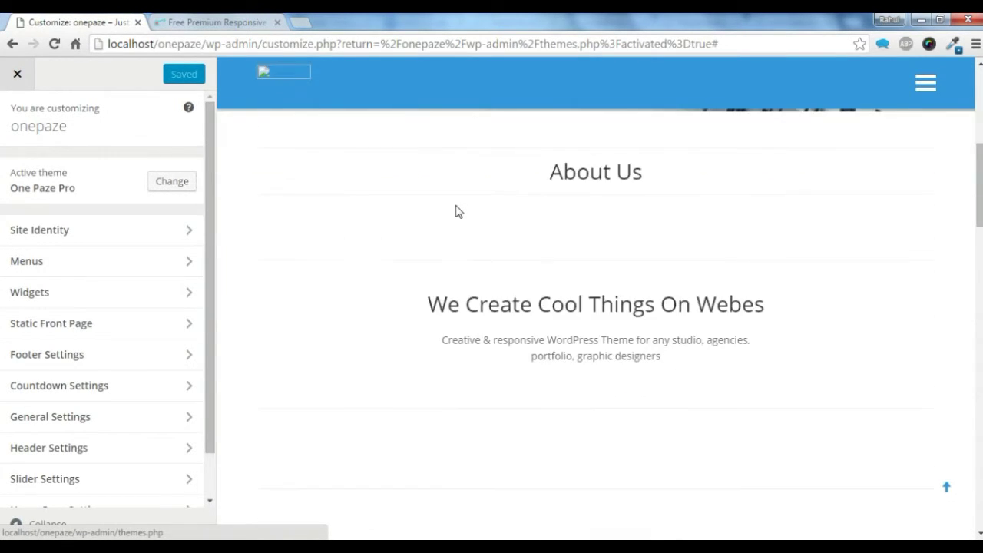
pyautogui.scroll(-10, 456, 211)
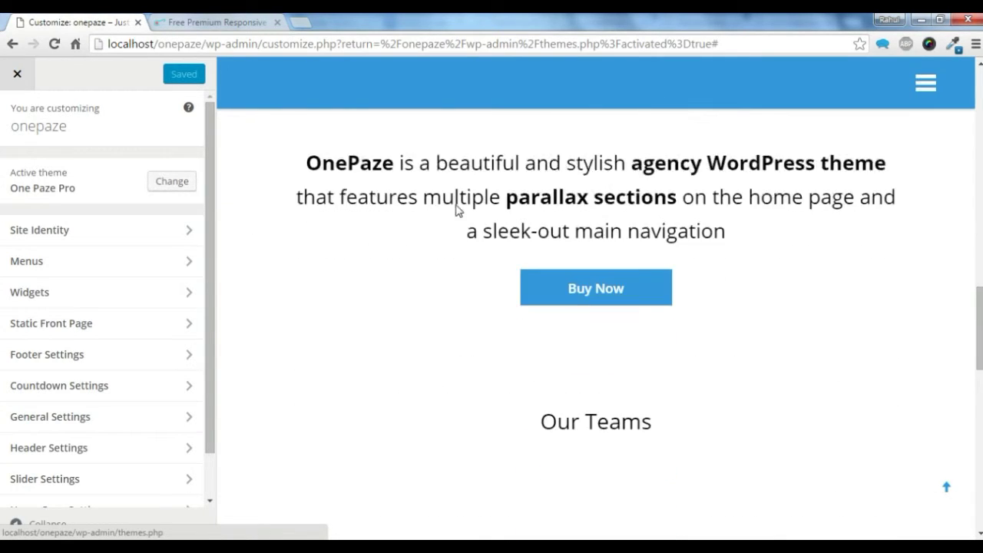
pyautogui.scroll(-10, 366, 187)
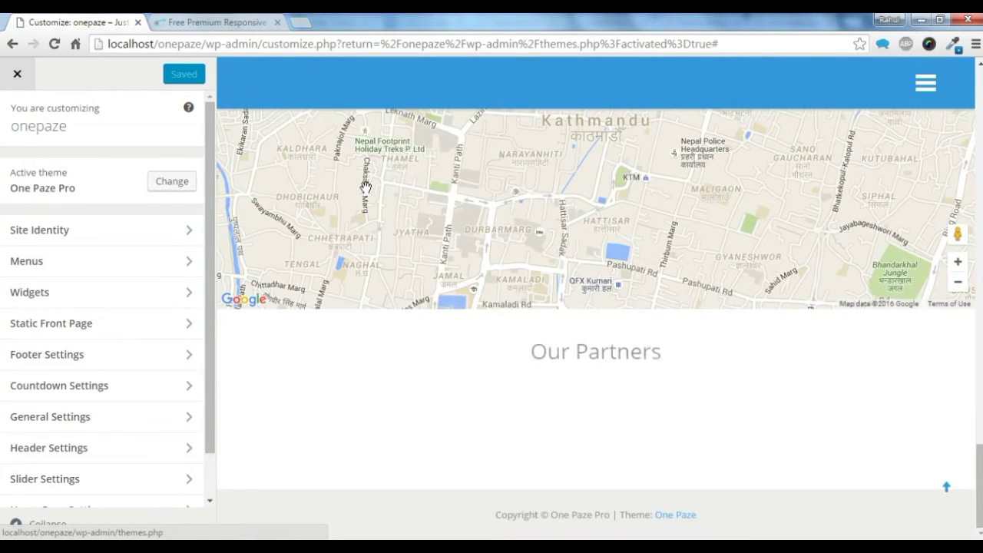
# Switch to the AccessPress Themes website and examine the One Paze Pro entry among the premium WordPress themes.
pyautogui.click(204, 21)
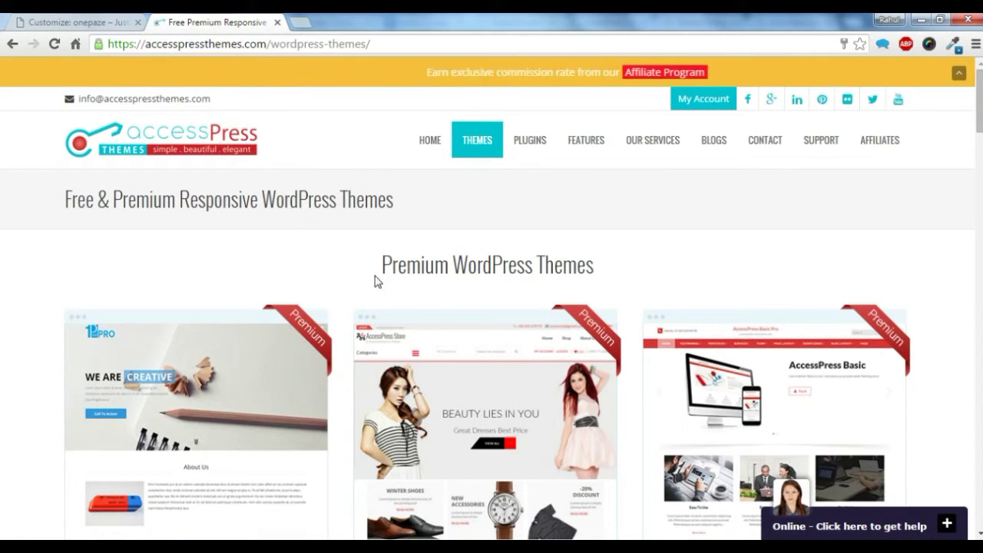
pyautogui.scroll(-2, 227, 254)
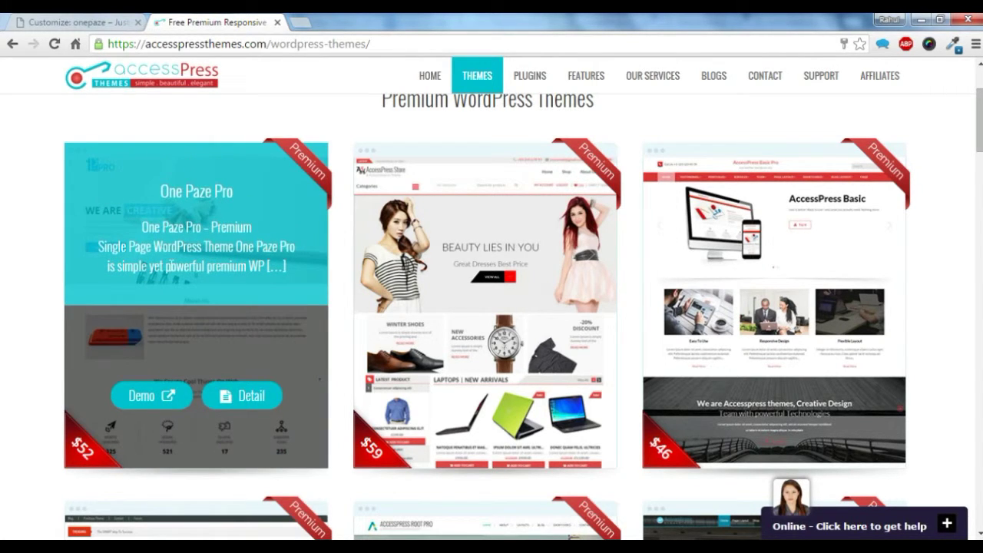
pyautogui.click(38, 220)
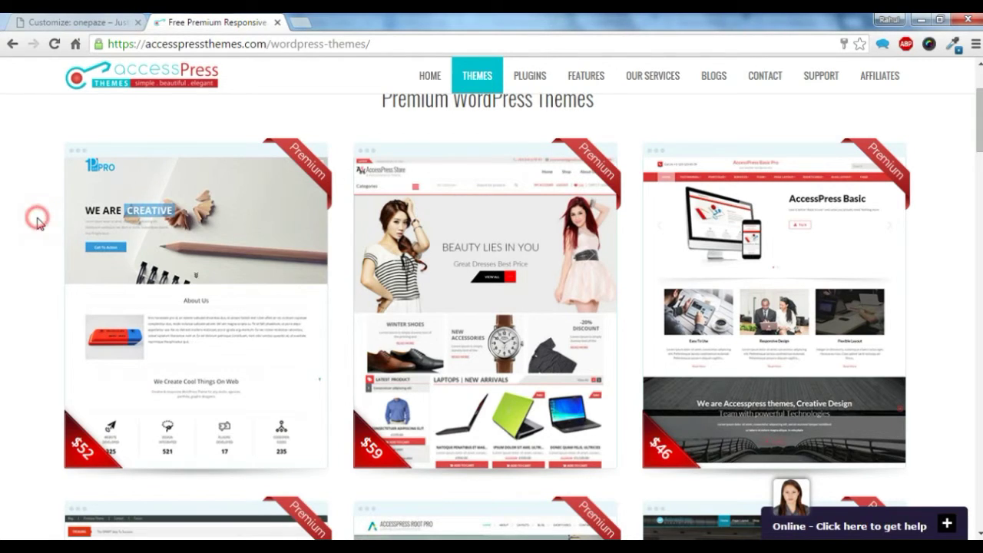